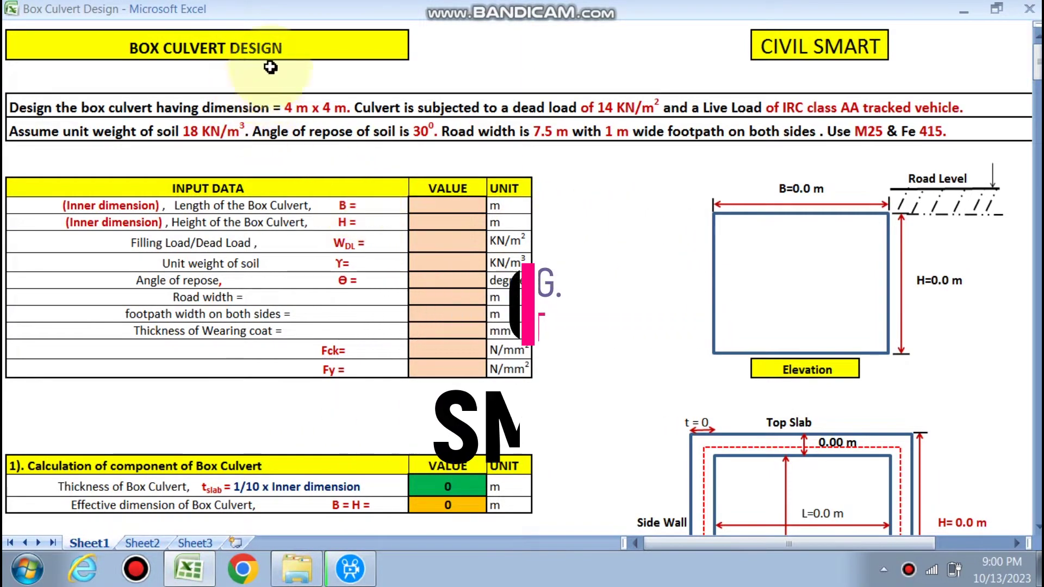
Review the box culvert design sheet from the input data and load calculations through the moment tables to the reinforcement details
{"action": "scroll", "coordinate": [786, 340], "scroll_direction": "down", "scroll_amount": 3}
{"action": "scroll", "coordinate": [785, 336], "scroll_direction": "down", "scroll_amount": 10}
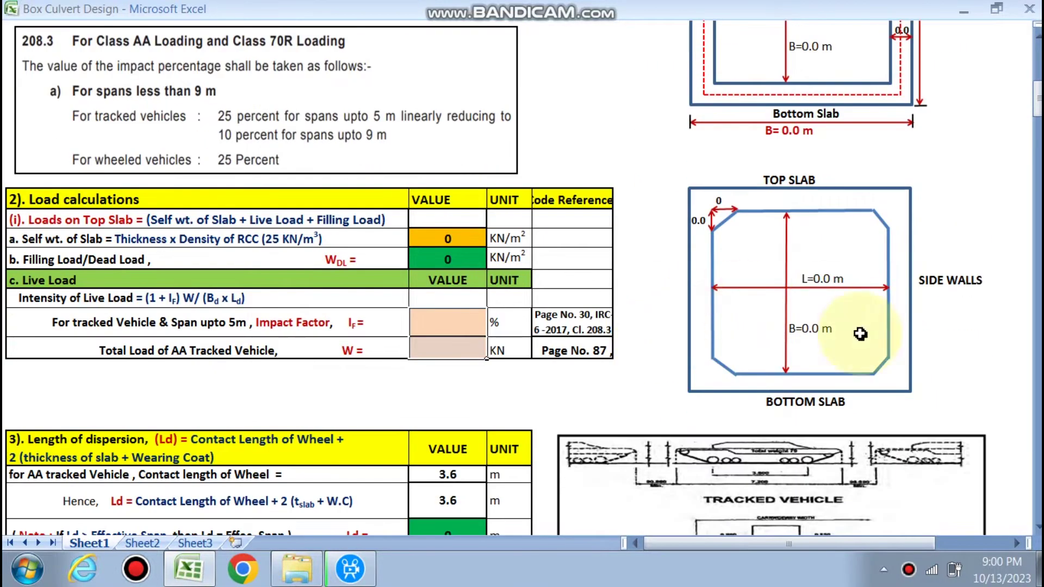
{"action": "scroll", "coordinate": [771, 393], "scroll_direction": "down", "scroll_amount": 17}
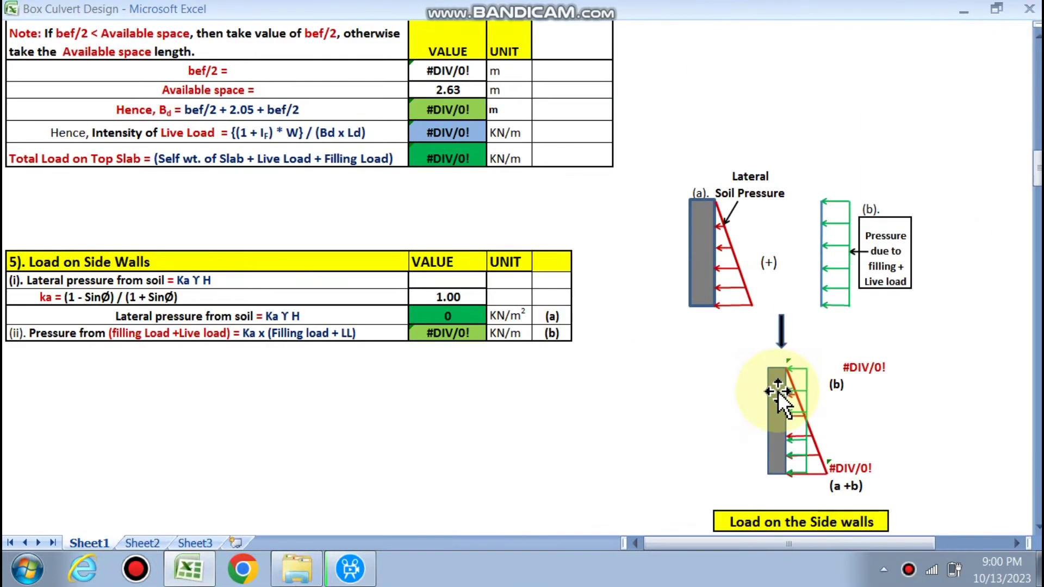
{"action": "scroll", "coordinate": [778, 393], "scroll_direction": "down", "scroll_amount": 6}
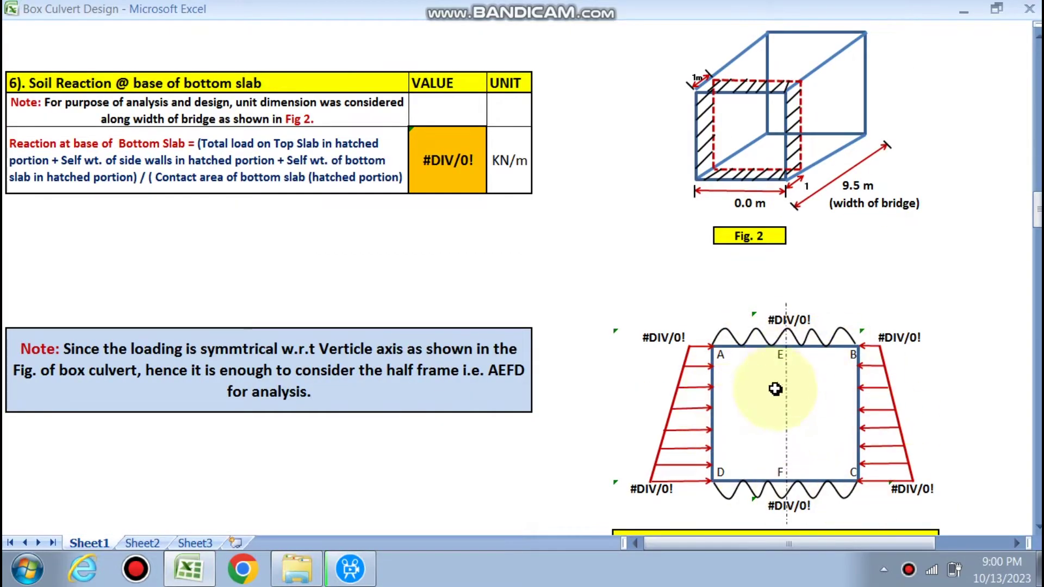
{"action": "scroll", "coordinate": [621, 379], "scroll_direction": "down", "scroll_amount": 7}
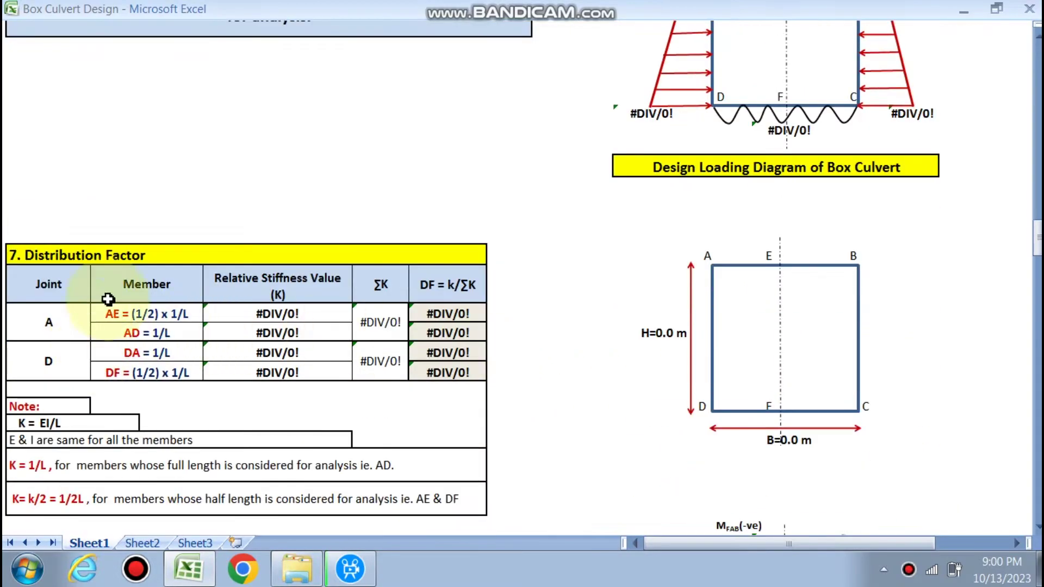
{"action": "scroll", "coordinate": [267, 322], "scroll_direction": "down", "scroll_amount": 5}
{"action": "scroll", "coordinate": [268, 322], "scroll_direction": "down", "scroll_amount": 11}
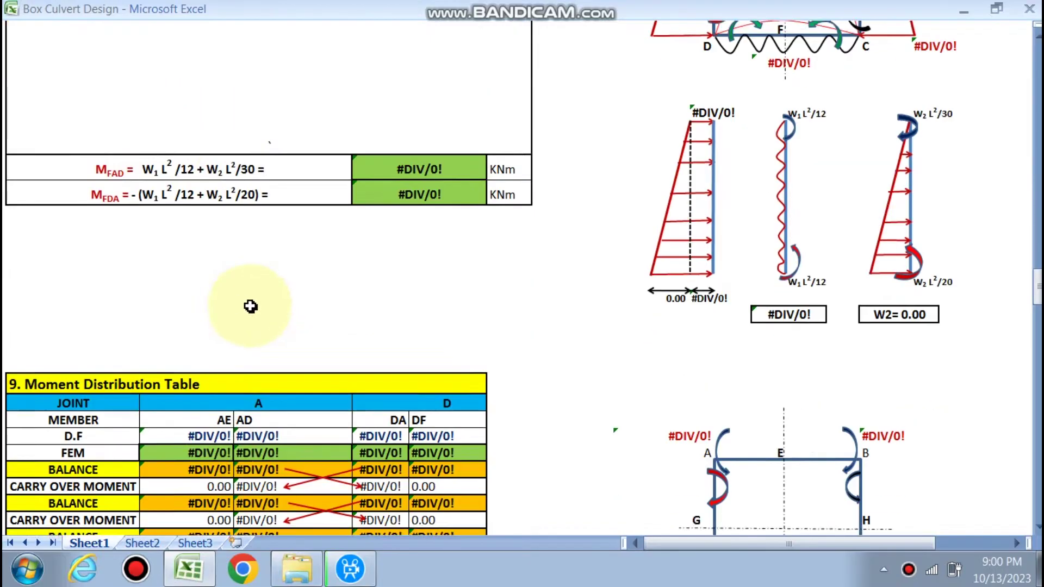
{"action": "scroll", "coordinate": [250, 321], "scroll_direction": "down", "scroll_amount": 8}
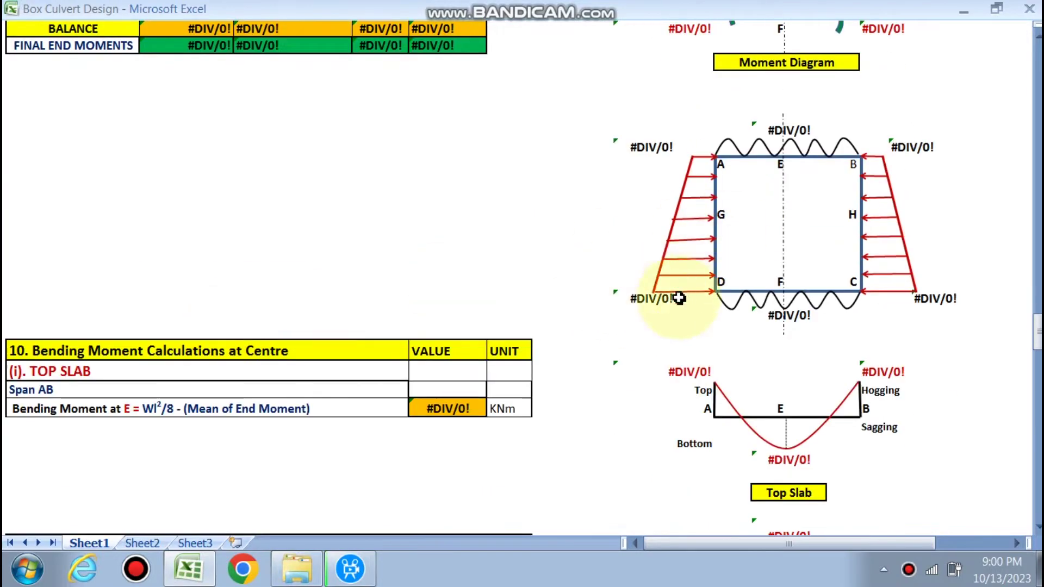
{"action": "scroll", "coordinate": [612, 309], "scroll_direction": "down", "scroll_amount": 2}
{"action": "scroll", "coordinate": [611, 309], "scroll_direction": "down", "scroll_amount": 6}
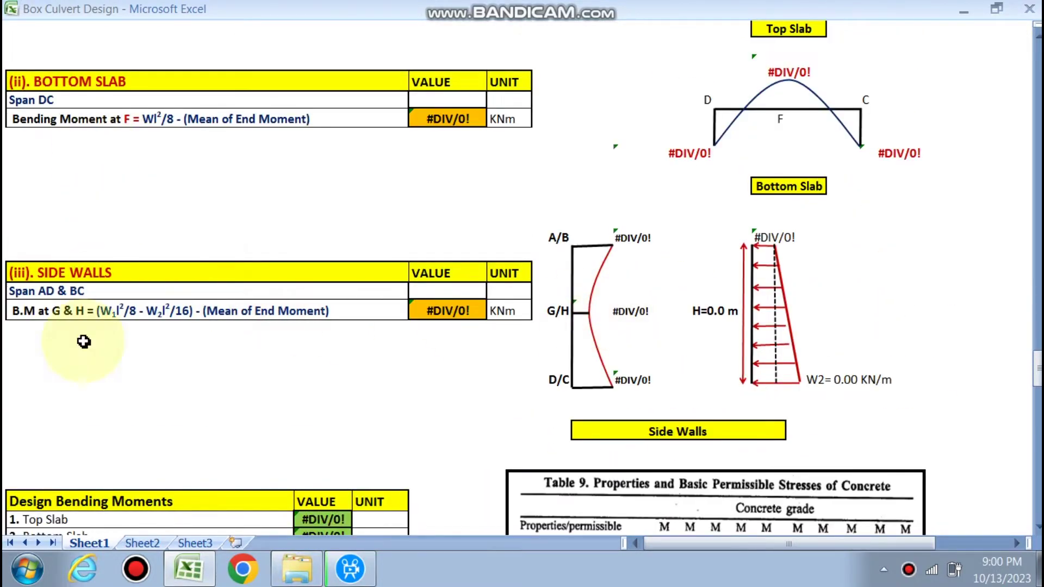
{"action": "scroll", "coordinate": [624, 334], "scroll_direction": "down", "scroll_amount": 9}
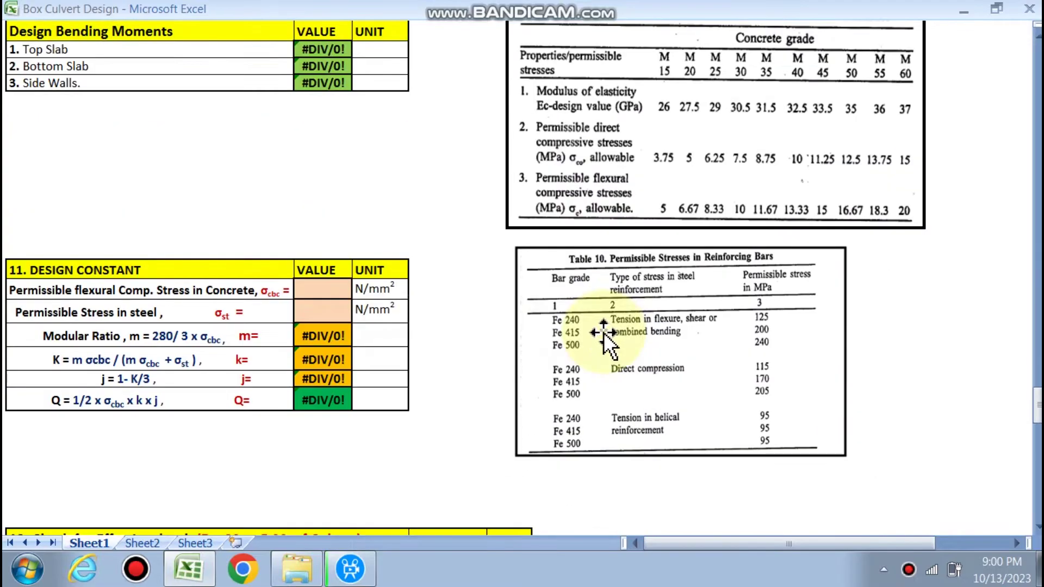
{"action": "scroll", "coordinate": [258, 326], "scroll_direction": "down", "scroll_amount": 4}
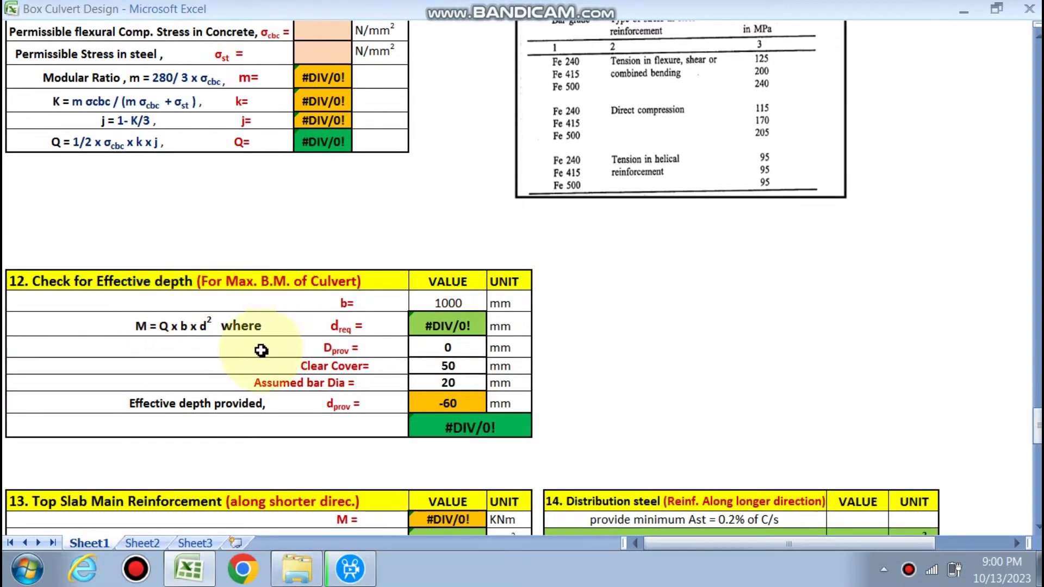
{"action": "scroll", "coordinate": [261, 350], "scroll_direction": "down", "scroll_amount": 5}
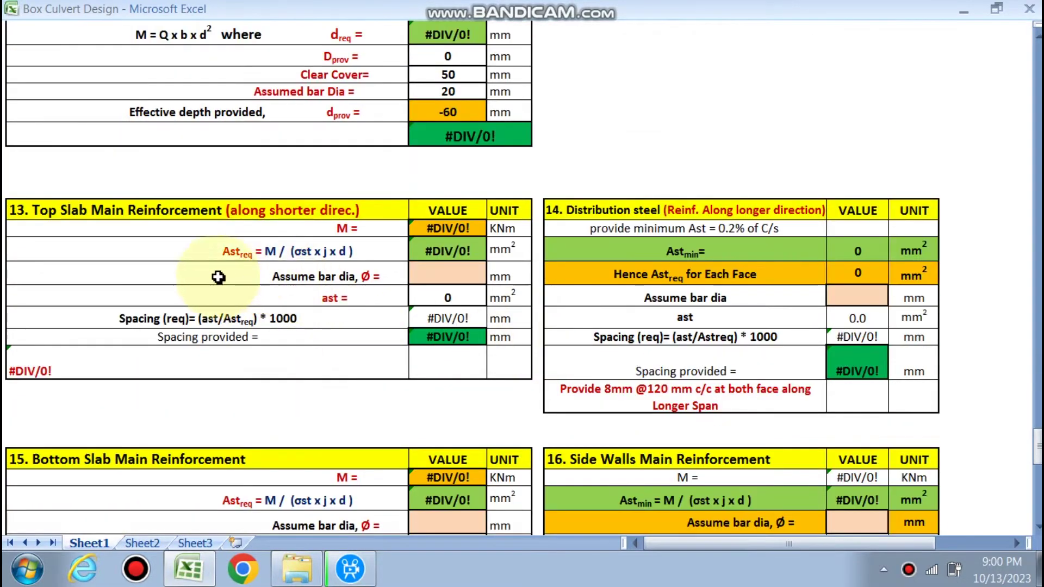
{"action": "scroll", "coordinate": [631, 356], "scroll_direction": "down", "scroll_amount": 2}
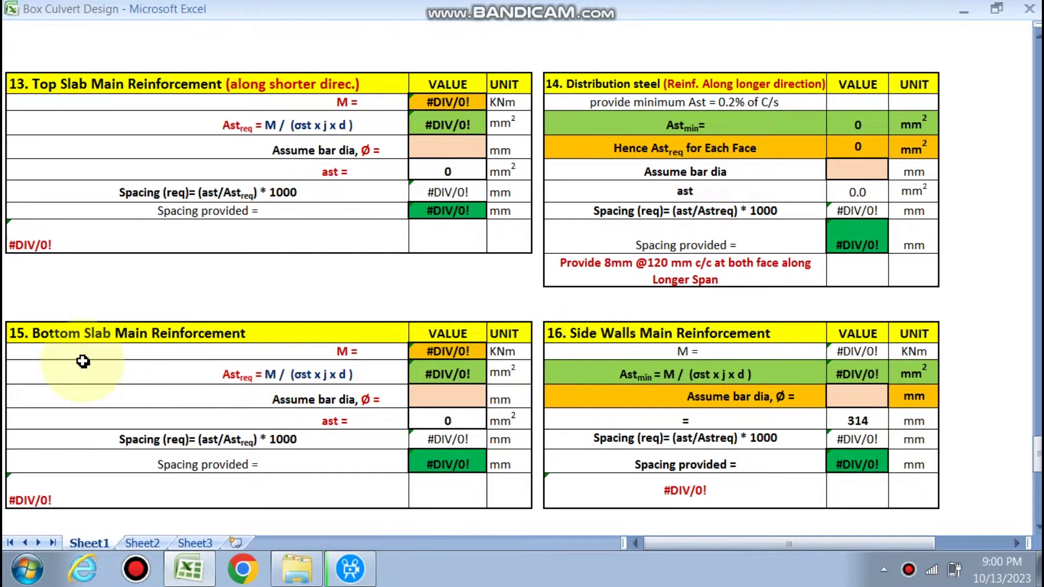
{"action": "scroll", "coordinate": [83, 361], "scroll_direction": "down", "scroll_amount": 2}
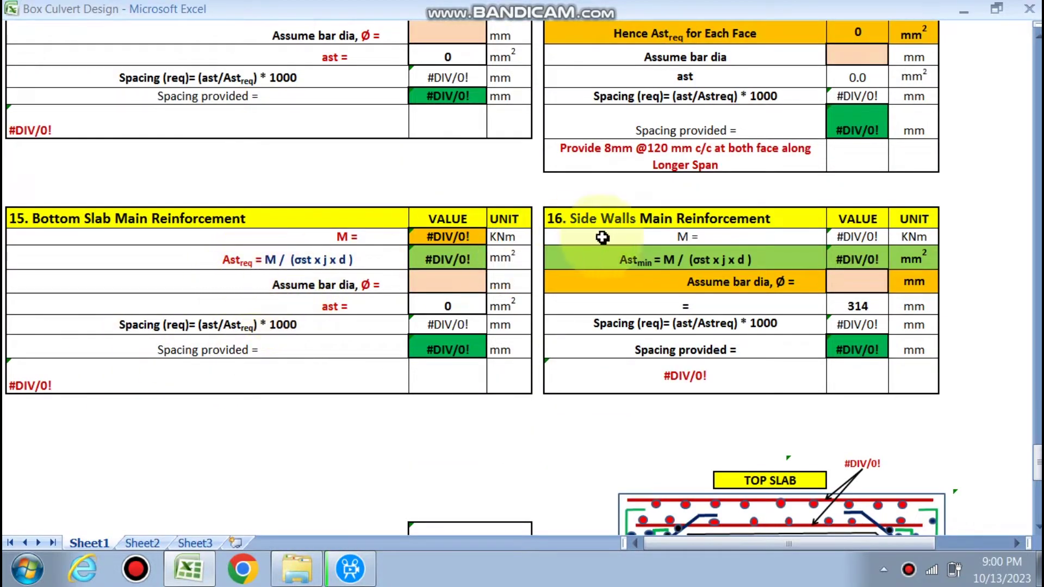
{"action": "scroll", "coordinate": [706, 261], "scroll_direction": "down", "scroll_amount": 4}
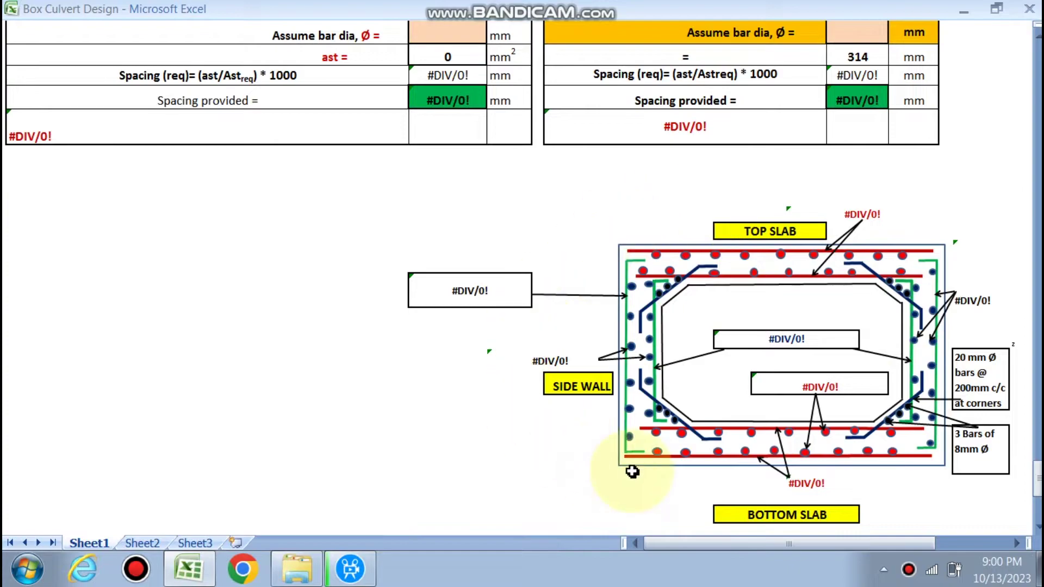
Enter the culvert length 4 m, height 4 m, dead load 14 kN/m², soil unit weight 18 kN/m³ and angle of repose 30 degrees
{"action": "scroll", "coordinate": [634, 260], "scroll_direction": "up", "scroll_amount": 20}
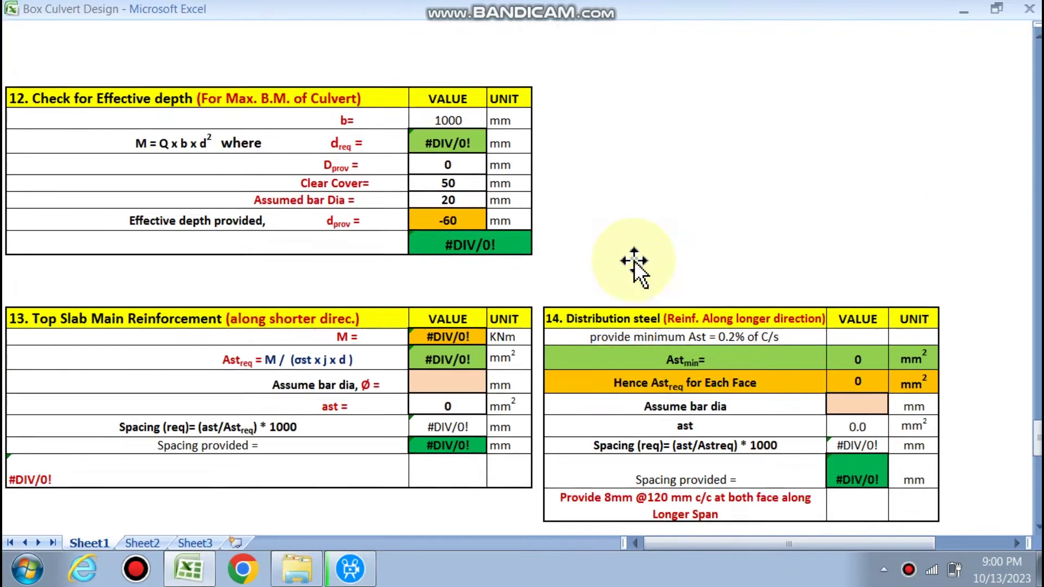
{"action": "scroll", "coordinate": [634, 262], "scroll_direction": "up", "scroll_amount": 20}
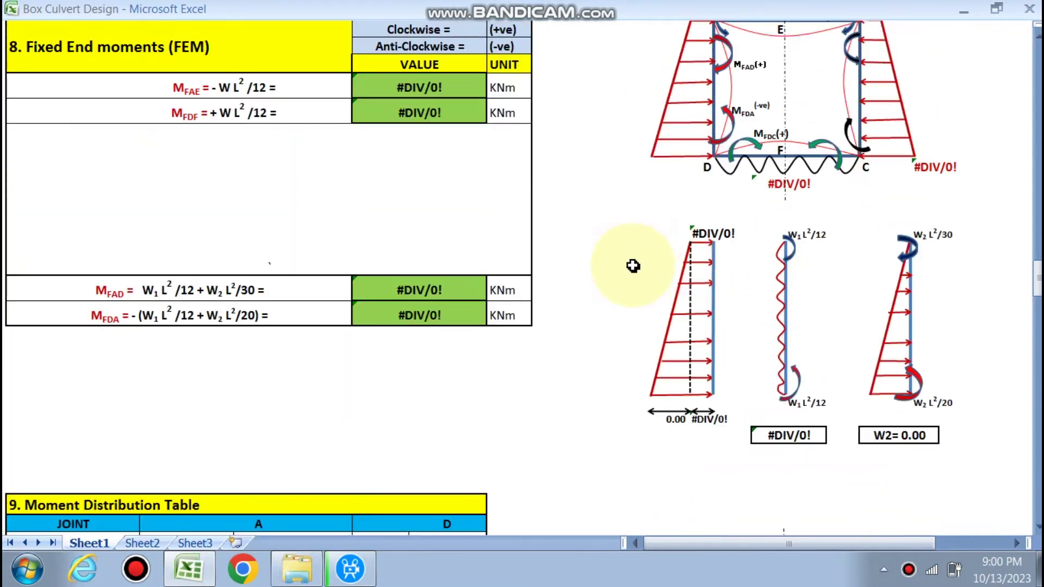
{"action": "scroll", "coordinate": [632, 267], "scroll_direction": "up", "scroll_amount": 20}
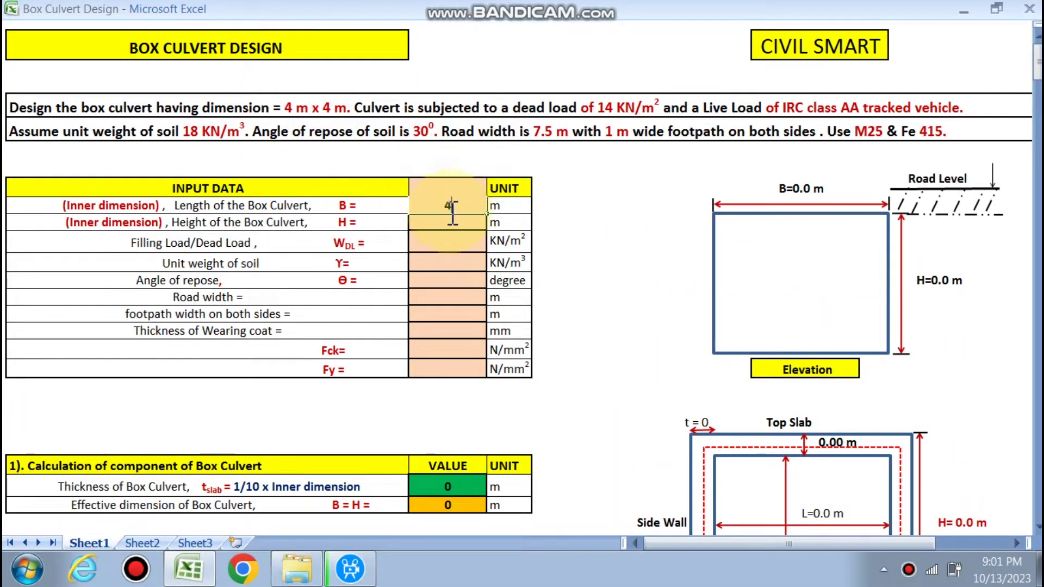
{"action": "left_click", "coordinate": [447, 222]}
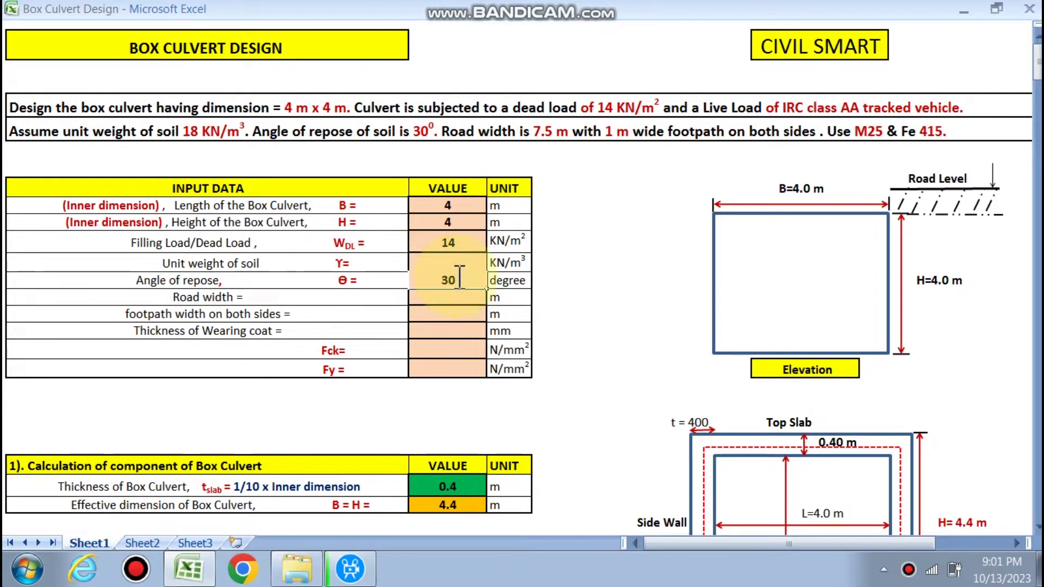
{"action": "key", "text": "Return"}
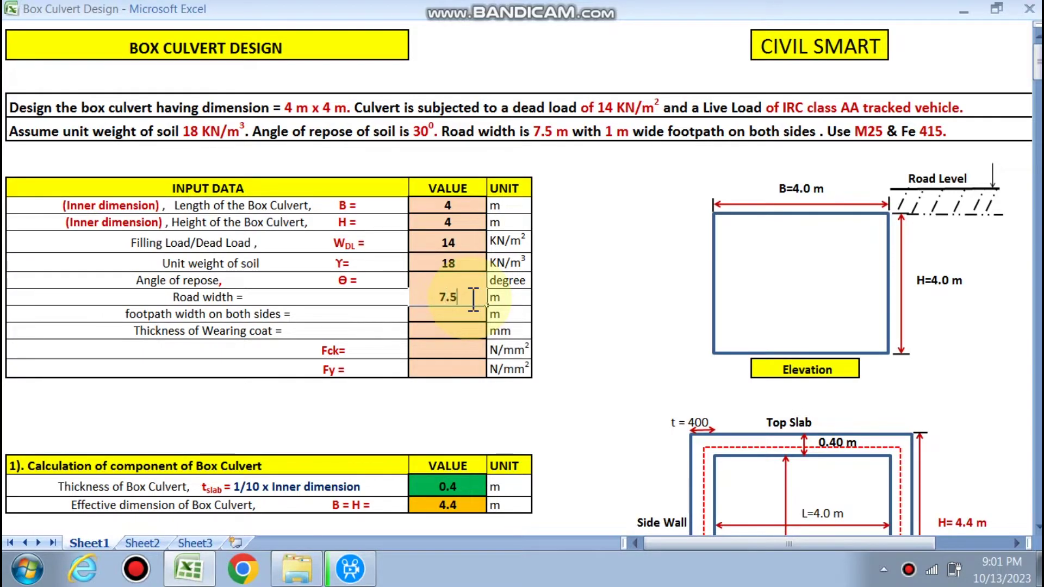
Set the road width to 7.5 m, footpath width 1 m, wearing coat thickness 100 mm, Fck 25 and Fy 415 N/mm²
{"action": "key", "text": "Return"}
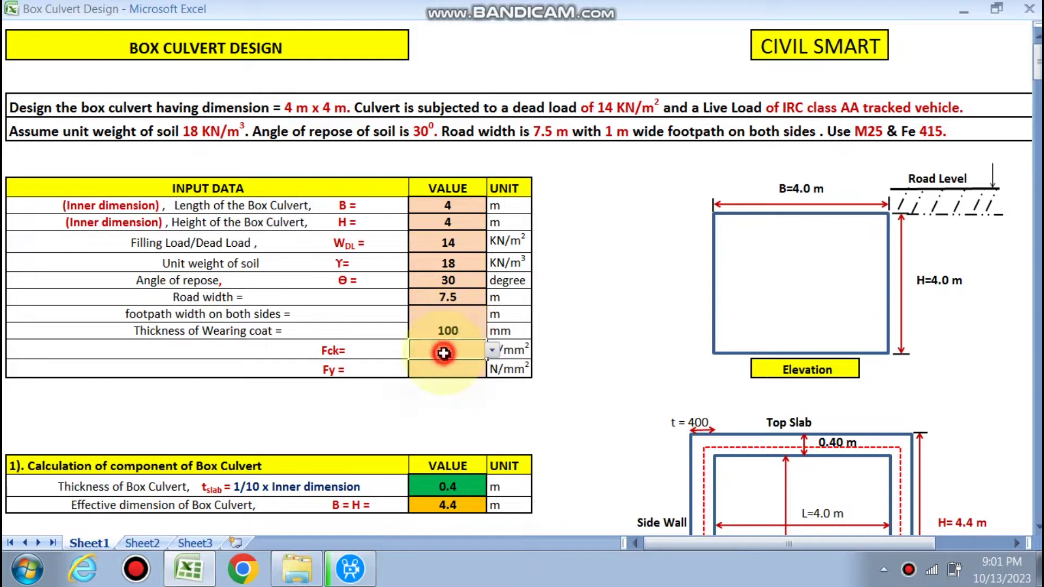
{"action": "left_click", "coordinate": [492, 351]}
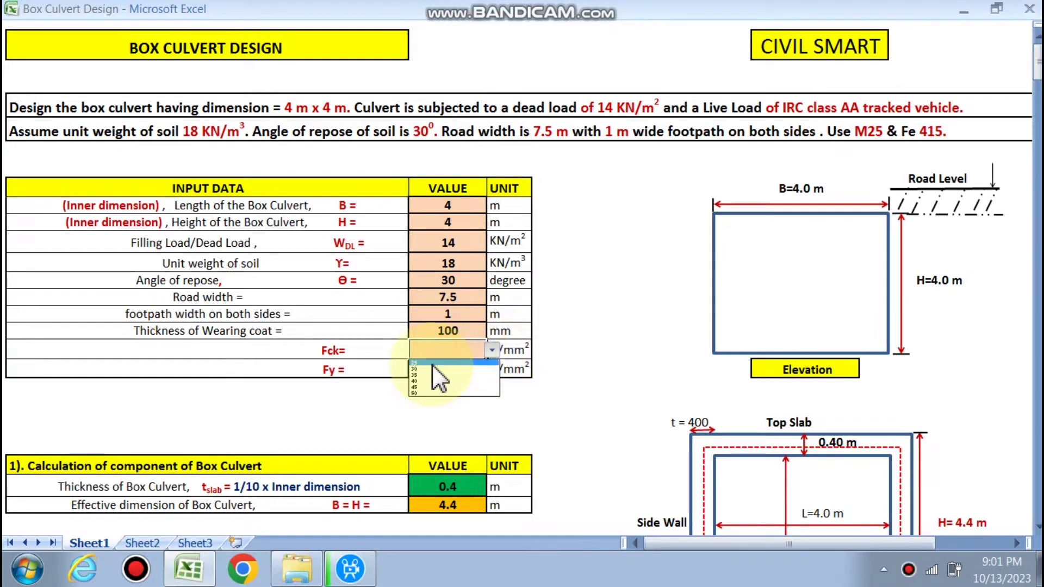
{"action": "left_click", "coordinate": [432, 364]}
{"action": "left_click", "coordinate": [478, 370]}
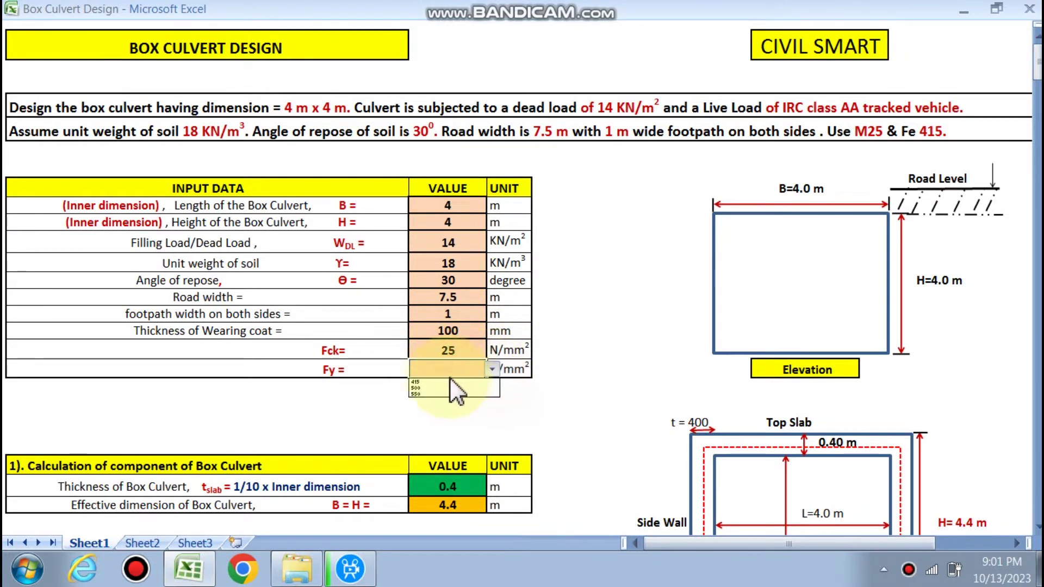
{"action": "left_click", "coordinate": [444, 382]}
{"action": "left_click", "coordinate": [649, 331]}
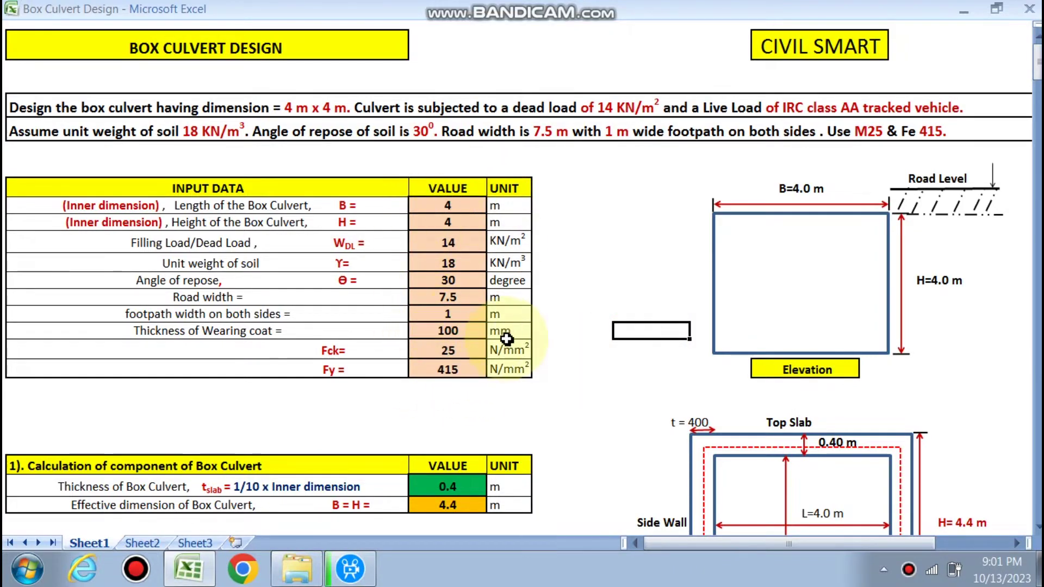
In the live load calculations, set the impact factor to 25 % and the total load of the AA tracked vehicle to 700 kN
{"action": "scroll", "coordinate": [429, 337], "scroll_direction": "down", "scroll_amount": 3}
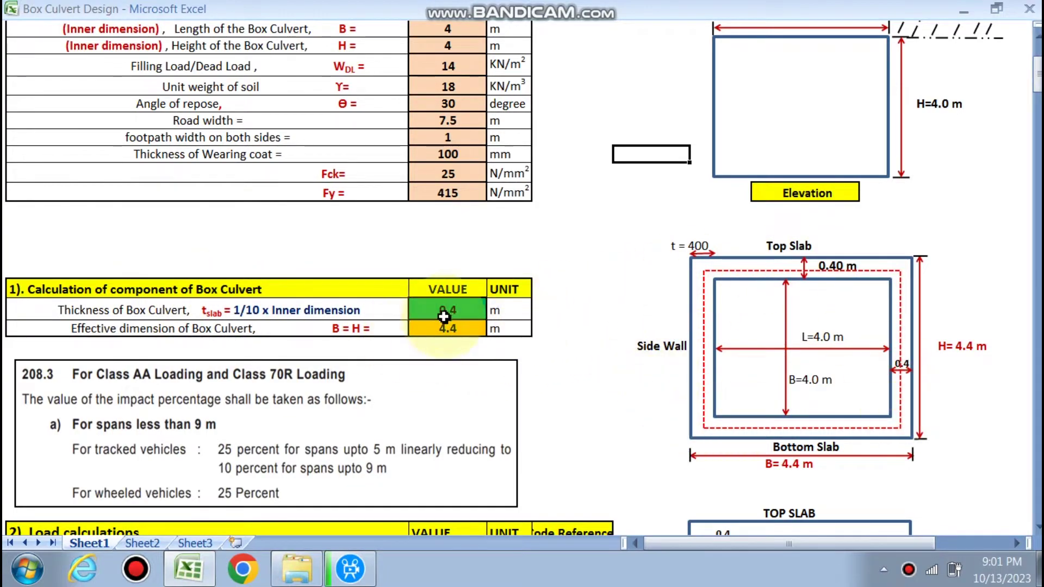
{"action": "scroll", "coordinate": [635, 393], "scroll_direction": "down", "scroll_amount": 2}
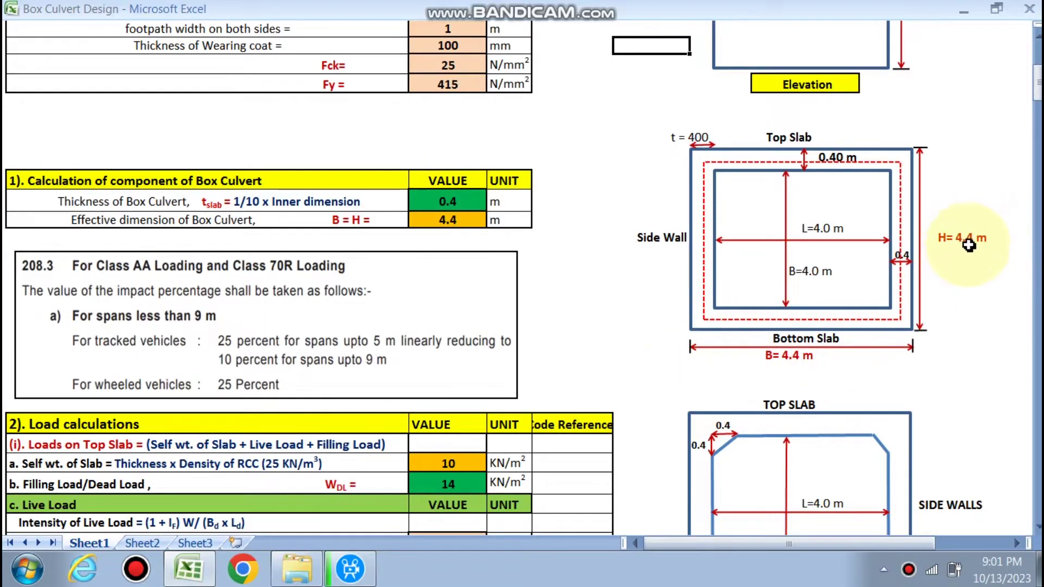
{"action": "scroll", "coordinate": [712, 244], "scroll_direction": "down", "scroll_amount": 3}
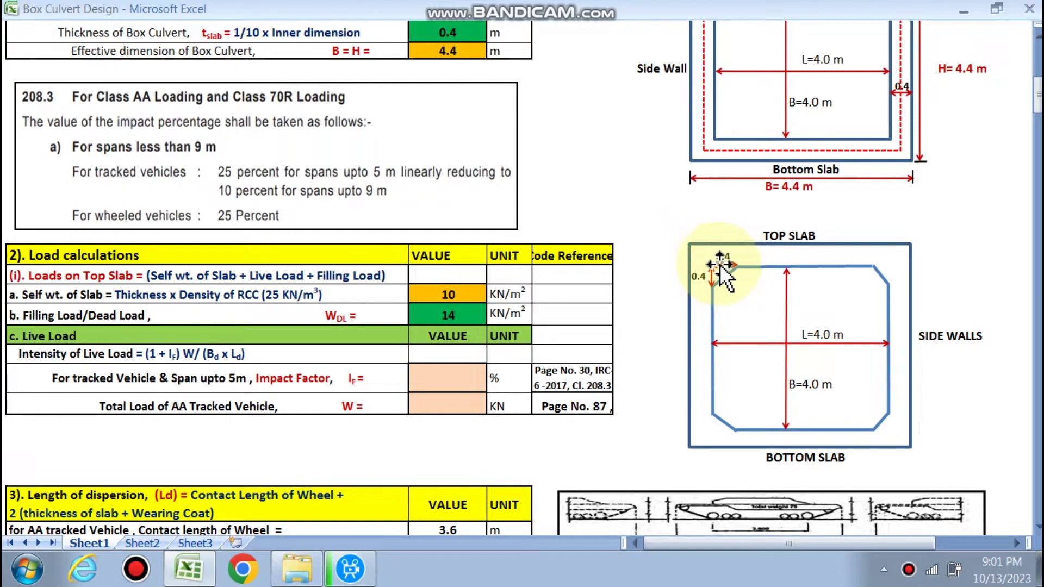
{"action": "scroll", "coordinate": [728, 280], "scroll_direction": "up", "scroll_amount": 2}
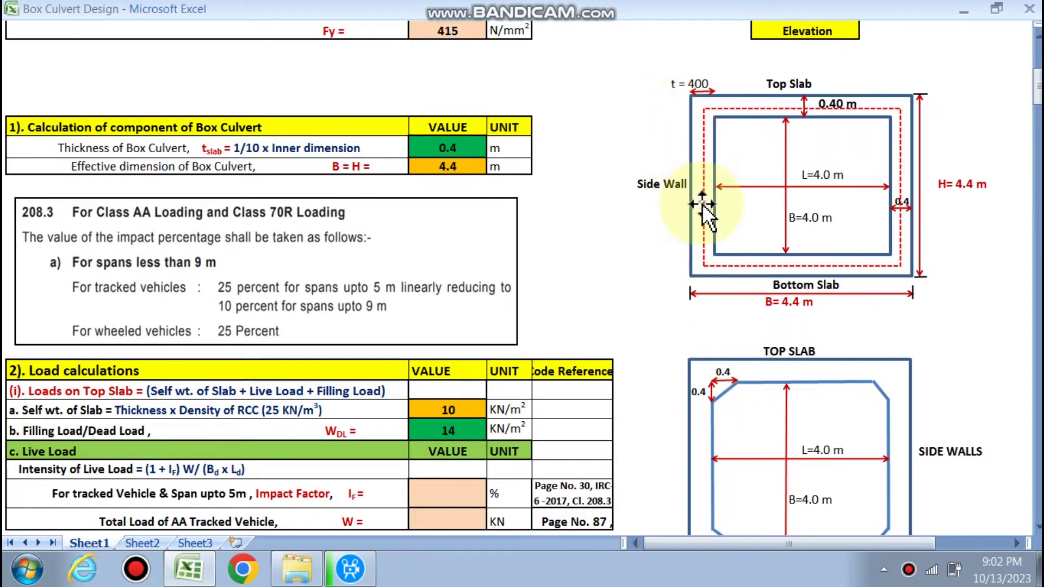
{"action": "scroll", "coordinate": [222, 264], "scroll_direction": "down", "scroll_amount": 1}
{"action": "scroll", "coordinate": [298, 256], "scroll_direction": "down", "scroll_amount": 1}
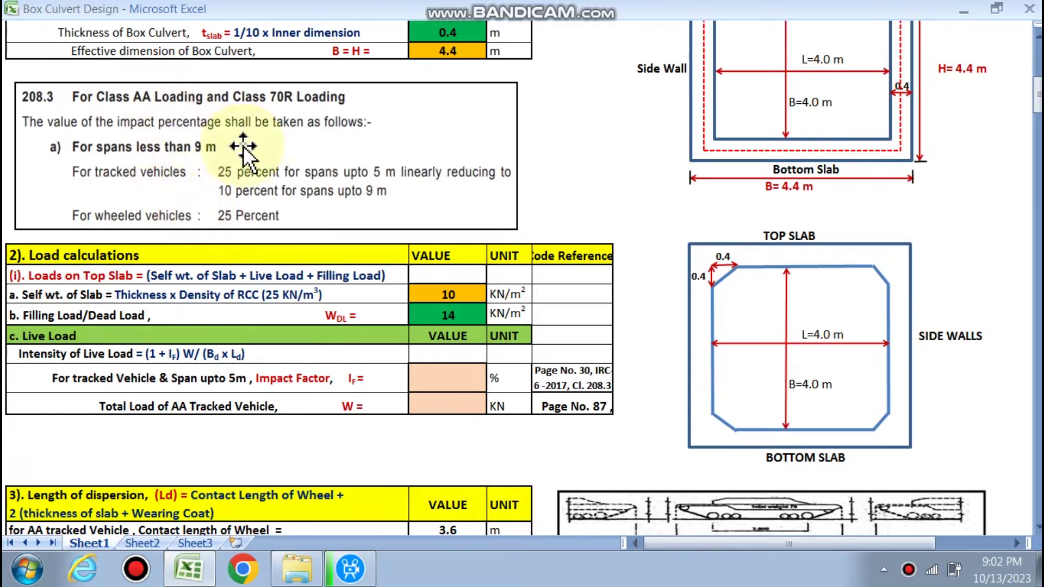
{"action": "scroll", "coordinate": [255, 233], "scroll_direction": "down", "scroll_amount": 1}
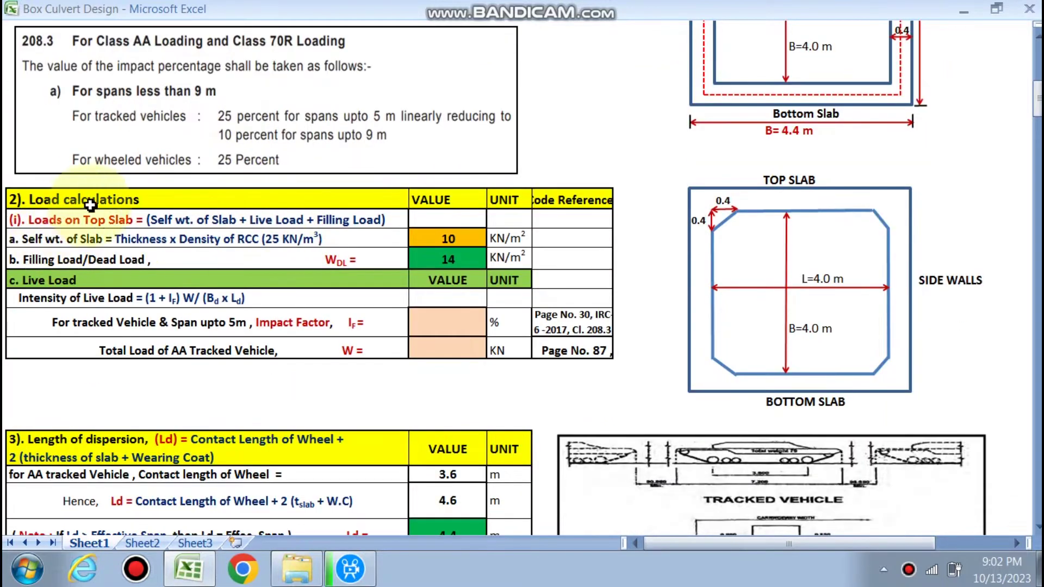
{"action": "scroll", "coordinate": [164, 255], "scroll_direction": "down", "scroll_amount": 1}
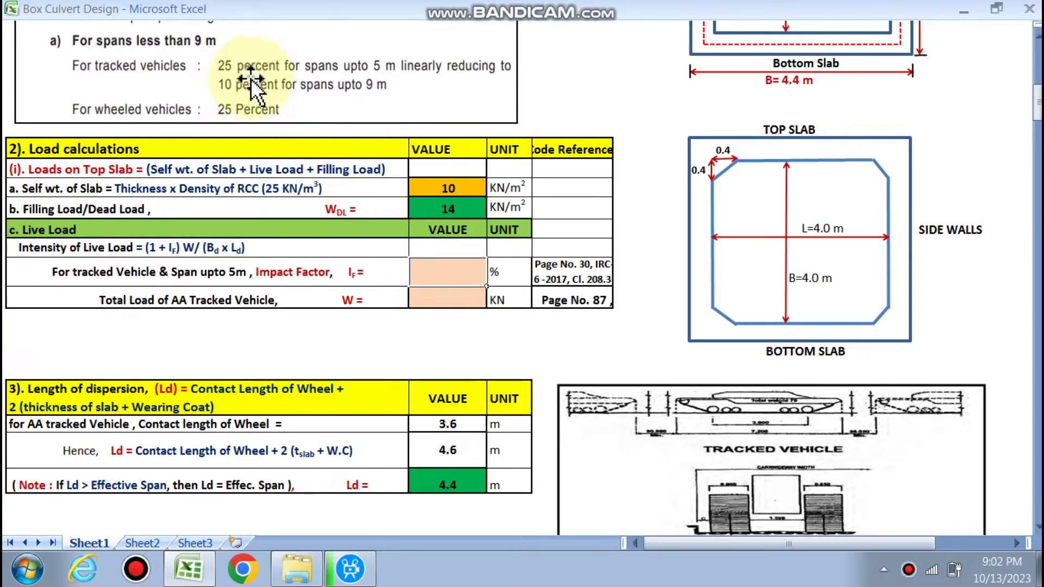
{"action": "type", "text": "5"}
{"action": "key", "text": "Return"}
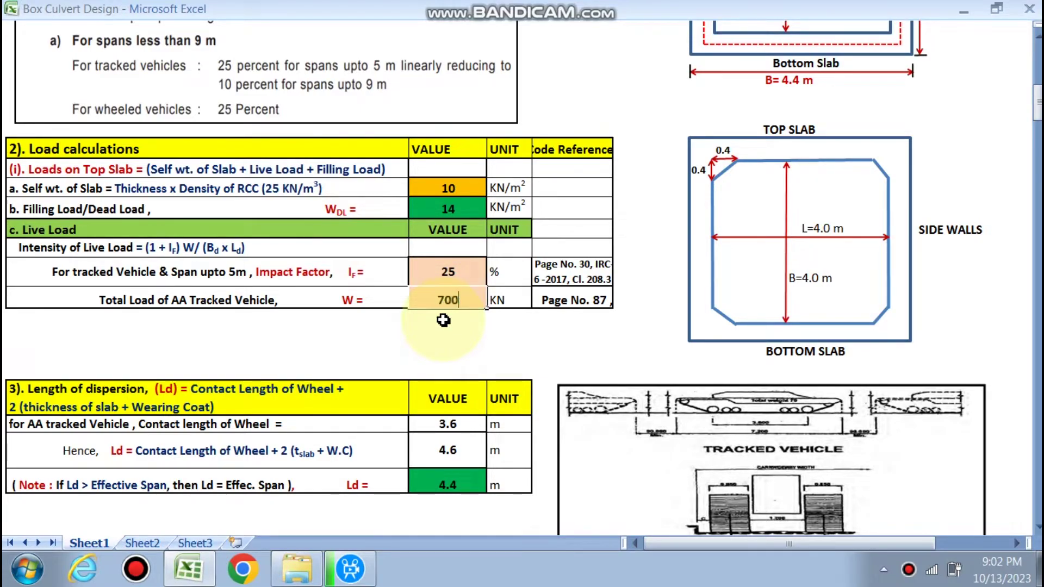
{"action": "left_click", "coordinate": [439, 321]}
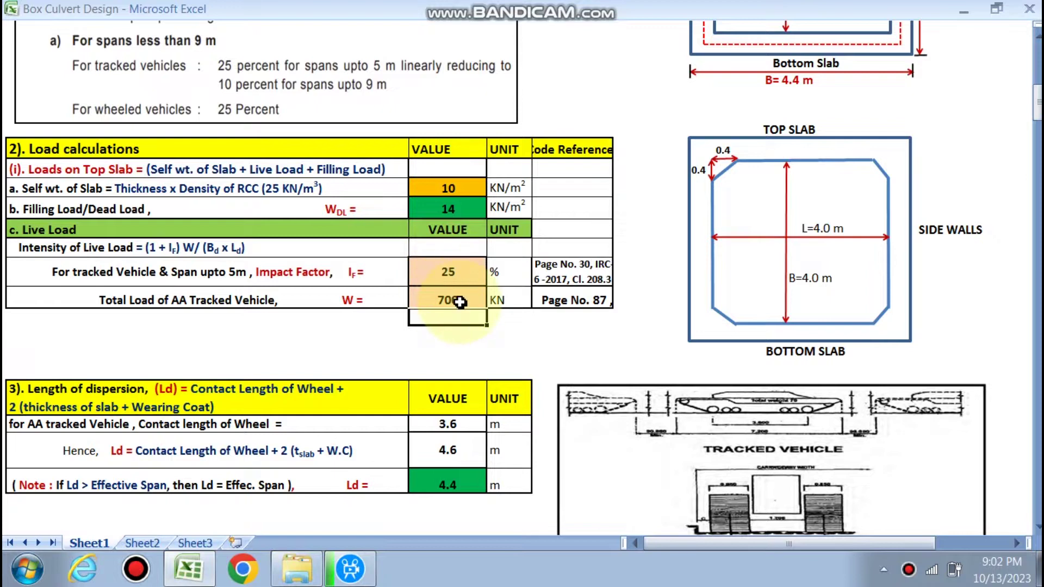
Examine the length and width of dispersion calculations against the tracked vehicle figures, through to the total load on the top slab
{"action": "scroll", "coordinate": [459, 303], "scroll_direction": "down", "scroll_amount": 1}
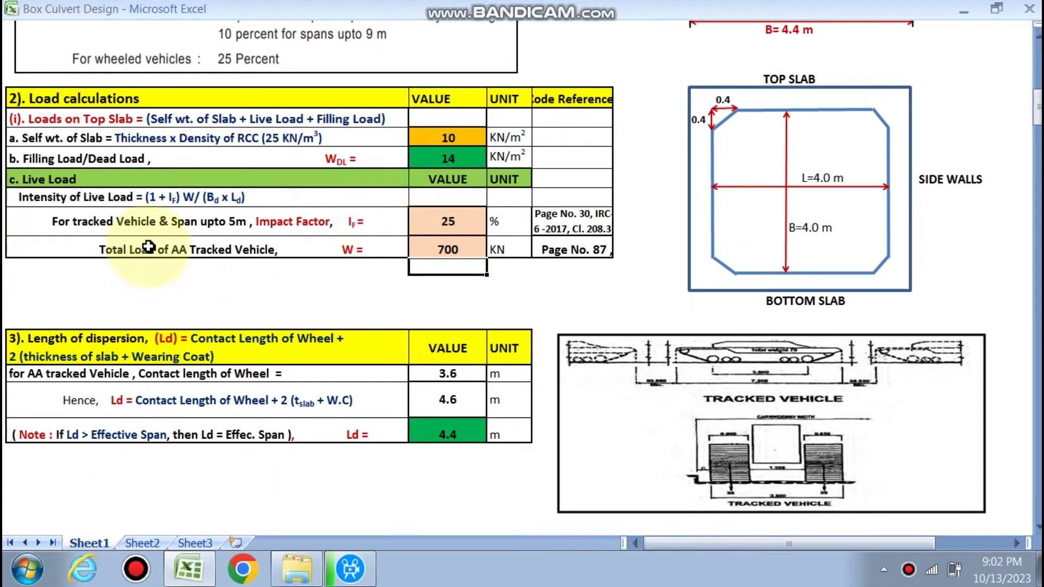
{"action": "left_click", "coordinate": [514, 299]}
{"action": "scroll", "coordinate": [433, 275], "scroll_direction": "down", "scroll_amount": 2}
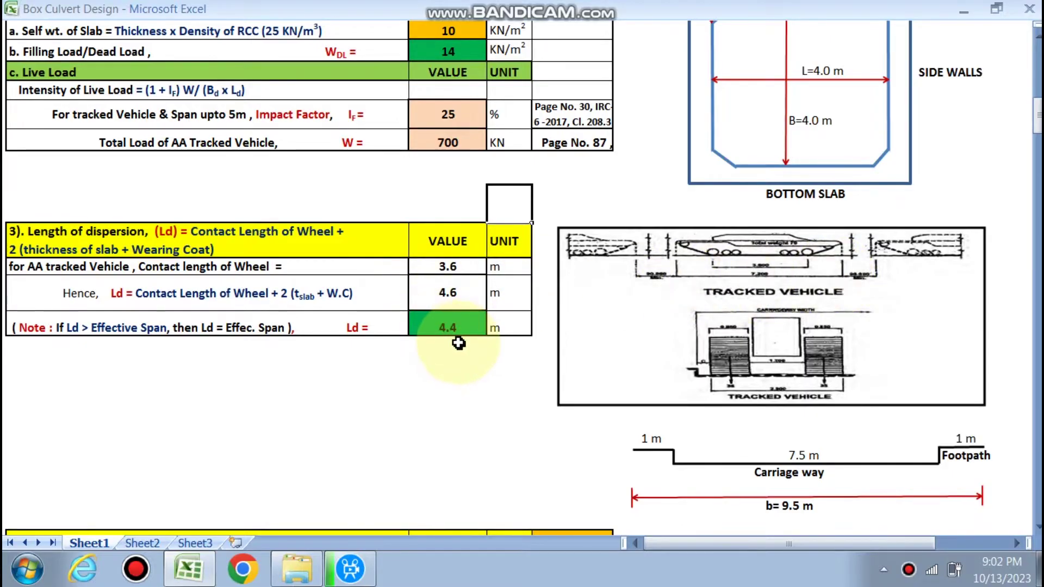
{"action": "scroll", "coordinate": [458, 339], "scroll_direction": "down", "scroll_amount": 8}
{"action": "scroll", "coordinate": [368, 295], "scroll_direction": "up", "scroll_amount": 2}
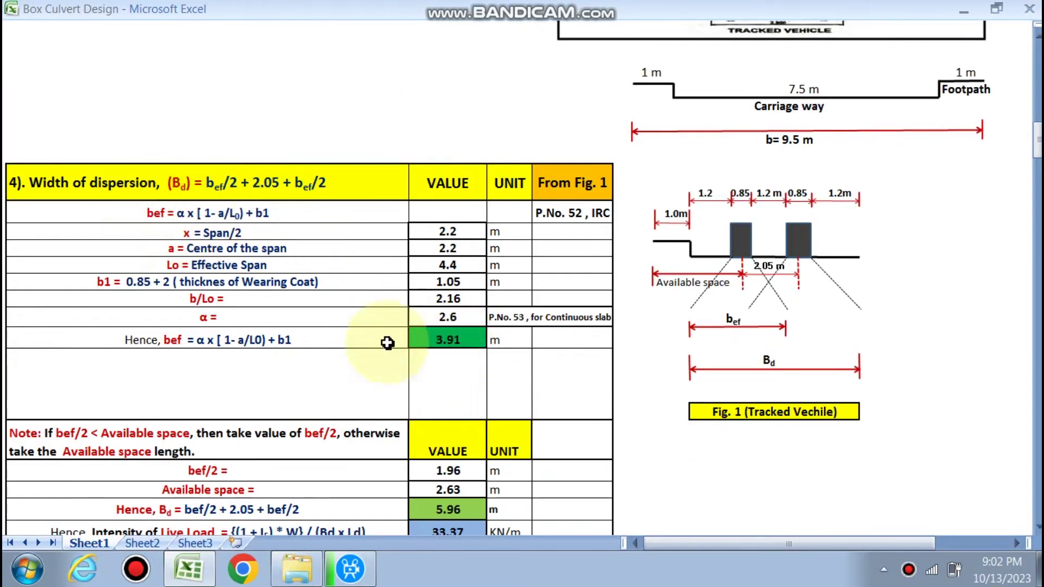
{"action": "scroll", "coordinate": [473, 340], "scroll_direction": "down", "scroll_amount": 3}
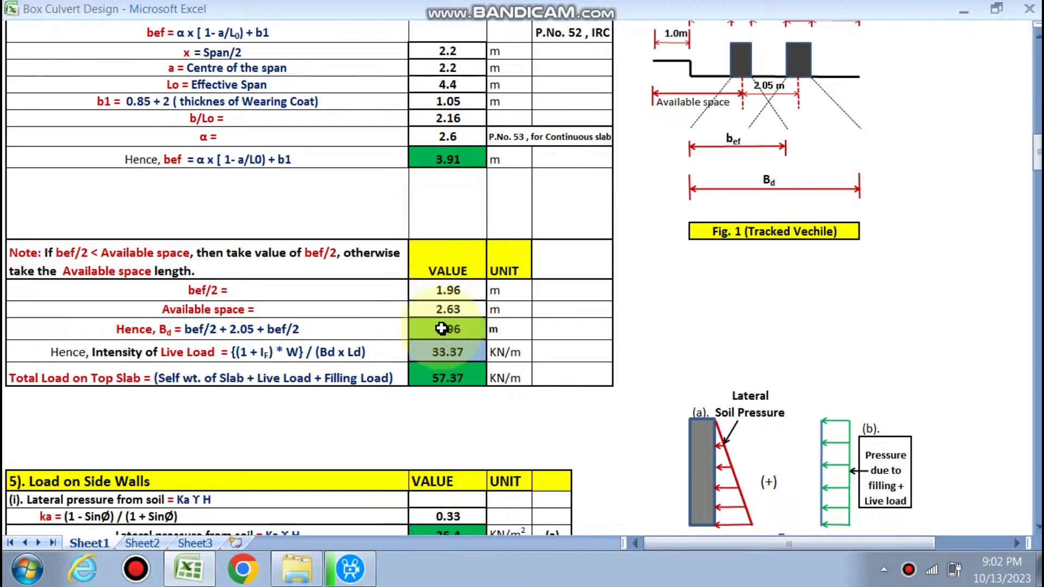
{"action": "scroll", "coordinate": [582, 291], "scroll_direction": "up", "scroll_amount": 1}
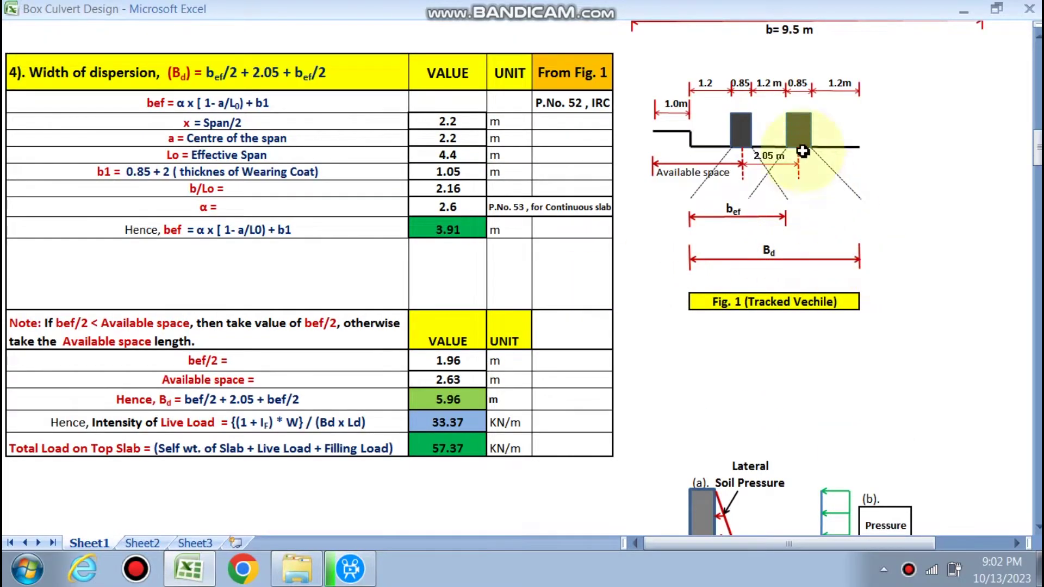
{"action": "scroll", "coordinate": [801, 175], "scroll_direction": "up", "scroll_amount": 3}
{"action": "scroll", "coordinate": [802, 174], "scroll_direction": "up", "scroll_amount": 1}
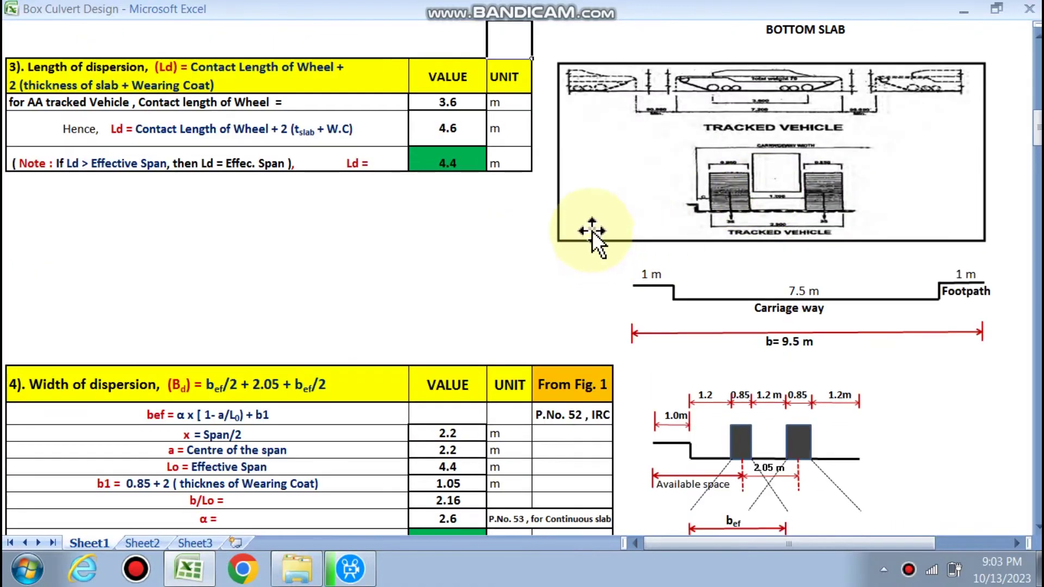
{"action": "scroll", "coordinate": [570, 232], "scroll_direction": "down", "scroll_amount": 3}
{"action": "scroll", "coordinate": [466, 305], "scroll_direction": "down", "scroll_amount": 3}
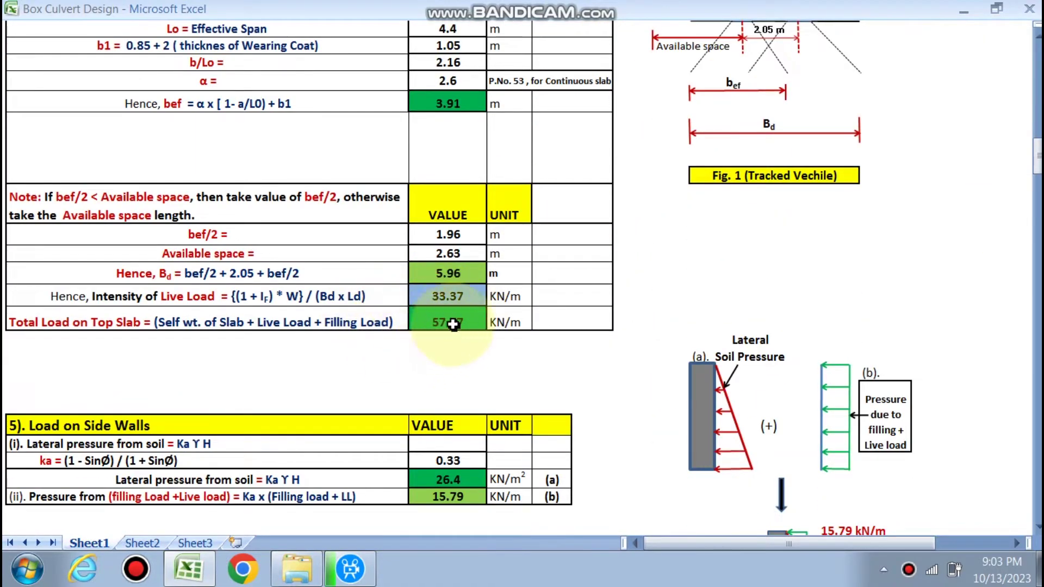
Review the side wall loads, the soil reaction at the base of the bottom slab and the design loading diagram
{"action": "scroll", "coordinate": [453, 324], "scroll_direction": "down", "scroll_amount": 2}
{"action": "scroll", "coordinate": [443, 308], "scroll_direction": "down", "scroll_amount": 2}
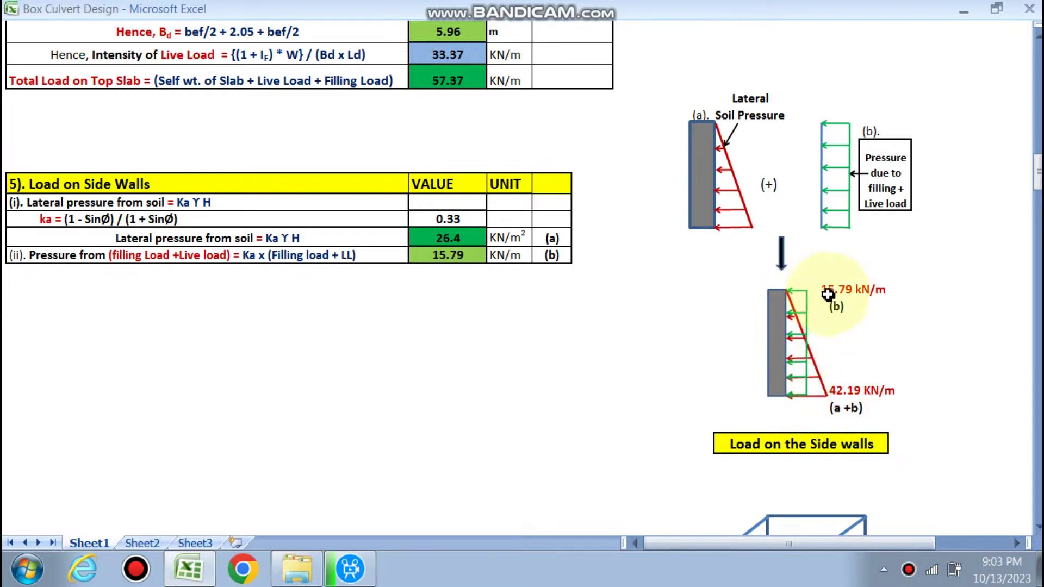
{"action": "scroll", "coordinate": [858, 373], "scroll_direction": "down", "scroll_amount": 2}
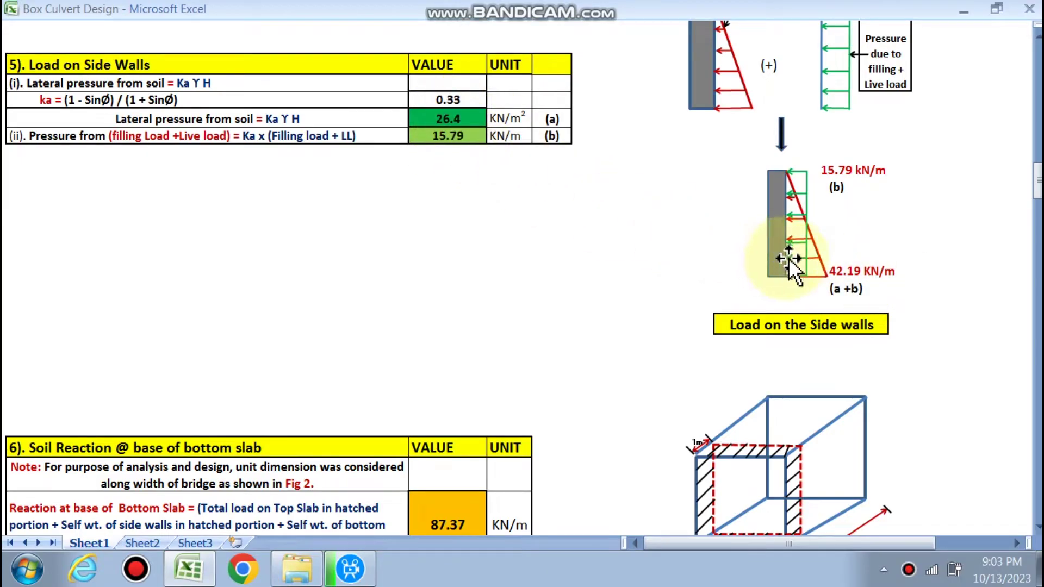
{"action": "scroll", "coordinate": [479, 256], "scroll_direction": "down", "scroll_amount": 5}
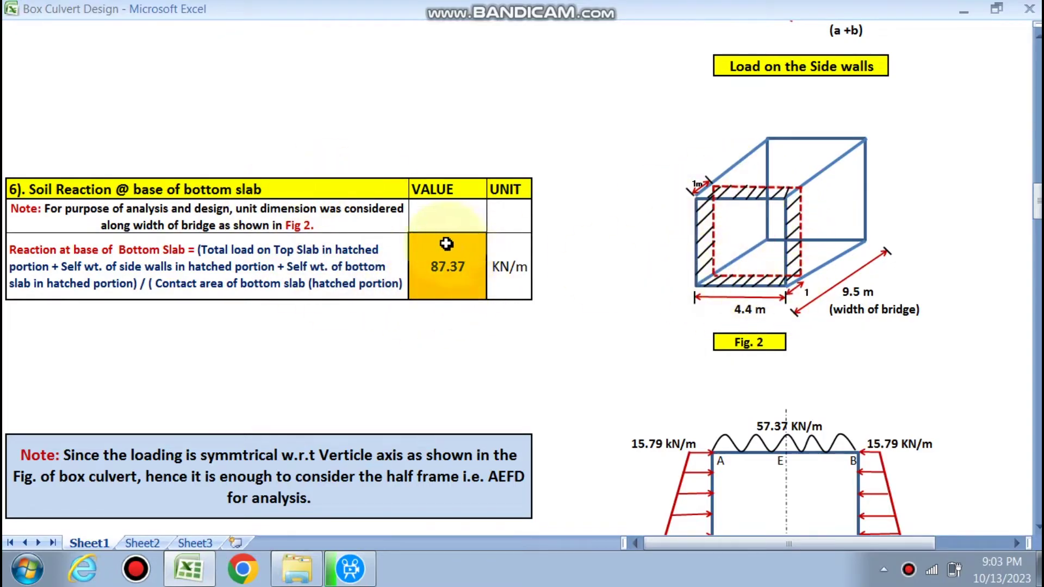
{"action": "scroll", "coordinate": [455, 283], "scroll_direction": "down", "scroll_amount": 5}
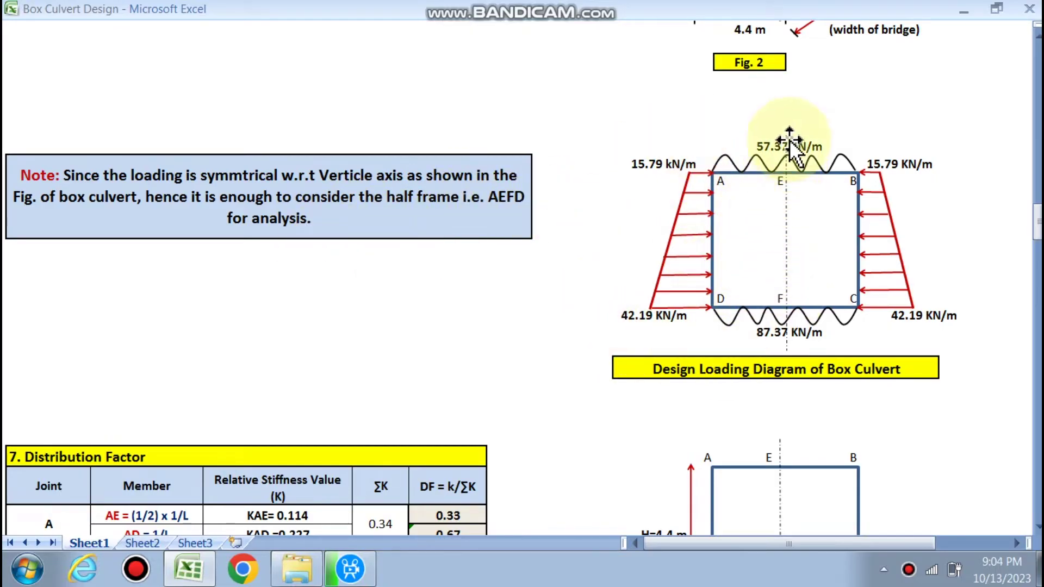
Compare the distribution factor table and its stiffness notes for joints A and D with the half frame AEFD in the loading diagram
{"action": "scroll", "coordinate": [642, 289], "scroll_direction": "down", "scroll_amount": 4}
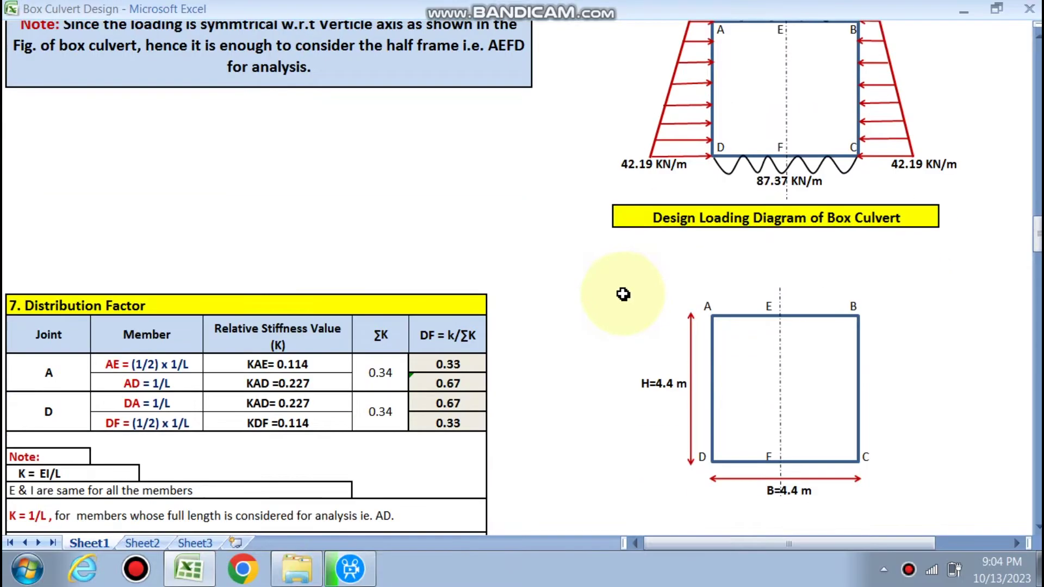
{"action": "scroll", "coordinate": [154, 360], "scroll_direction": "up", "scroll_amount": 1}
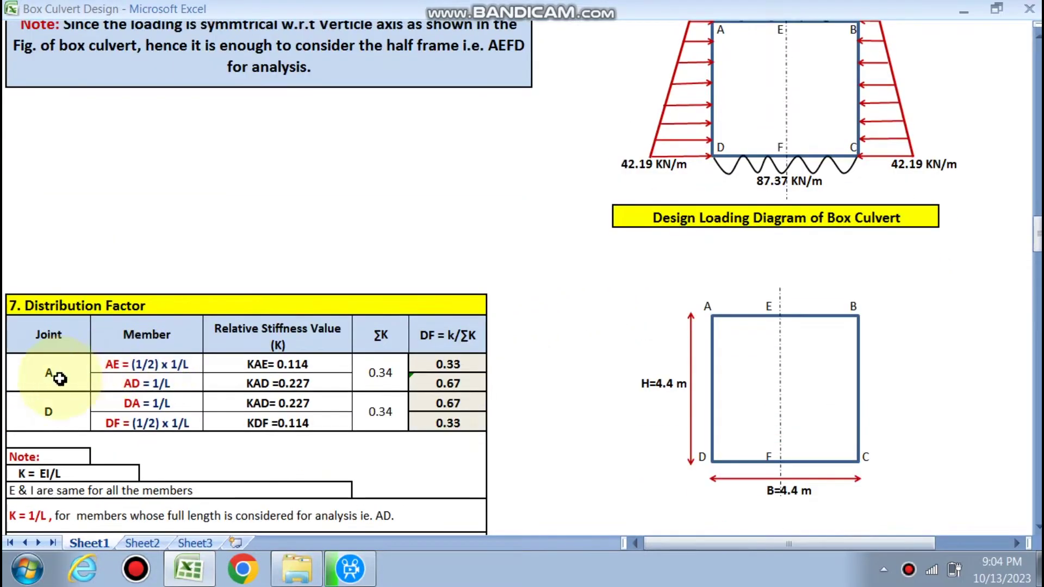
{"action": "scroll", "coordinate": [634, 305], "scroll_direction": "up", "scroll_amount": 2}
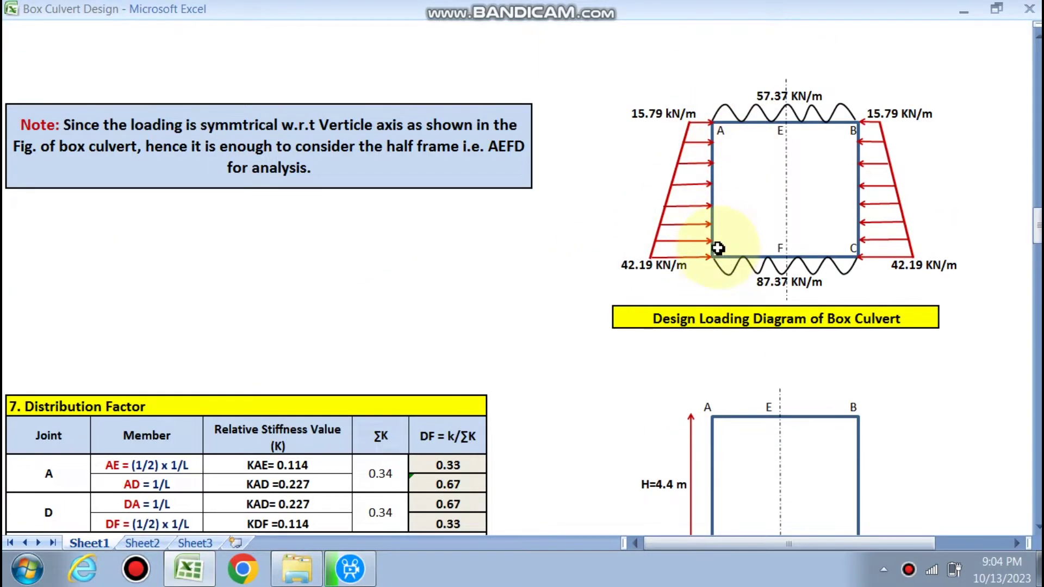
{"action": "scroll", "coordinate": [712, 259], "scroll_direction": "down", "scroll_amount": 2}
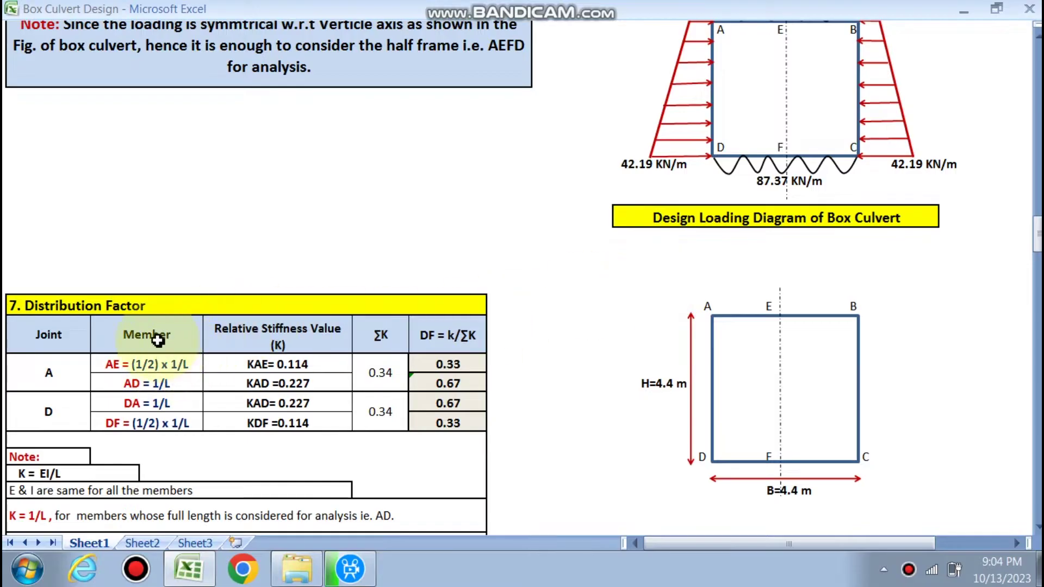
{"action": "scroll", "coordinate": [396, 326], "scroll_direction": "up", "scroll_amount": 2}
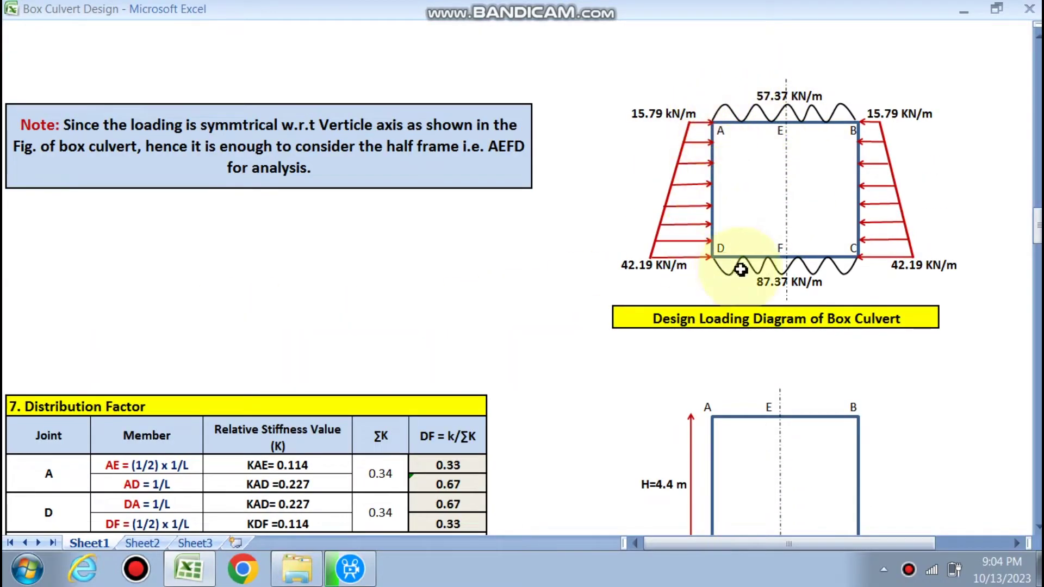
{"action": "scroll", "coordinate": [686, 272], "scroll_direction": "down", "scroll_amount": 2}
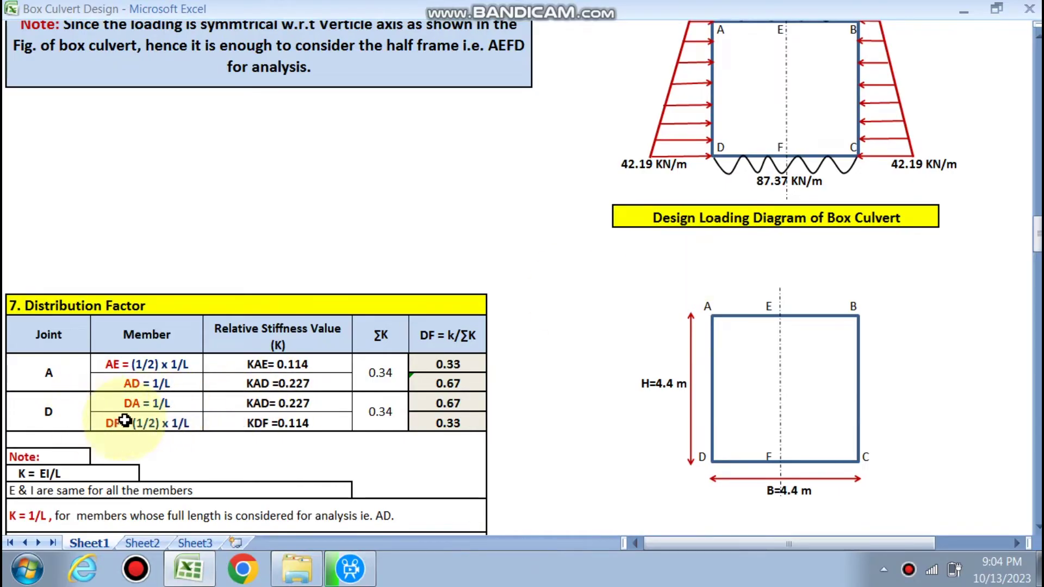
{"action": "scroll", "coordinate": [647, 358], "scroll_direction": "up", "scroll_amount": 2}
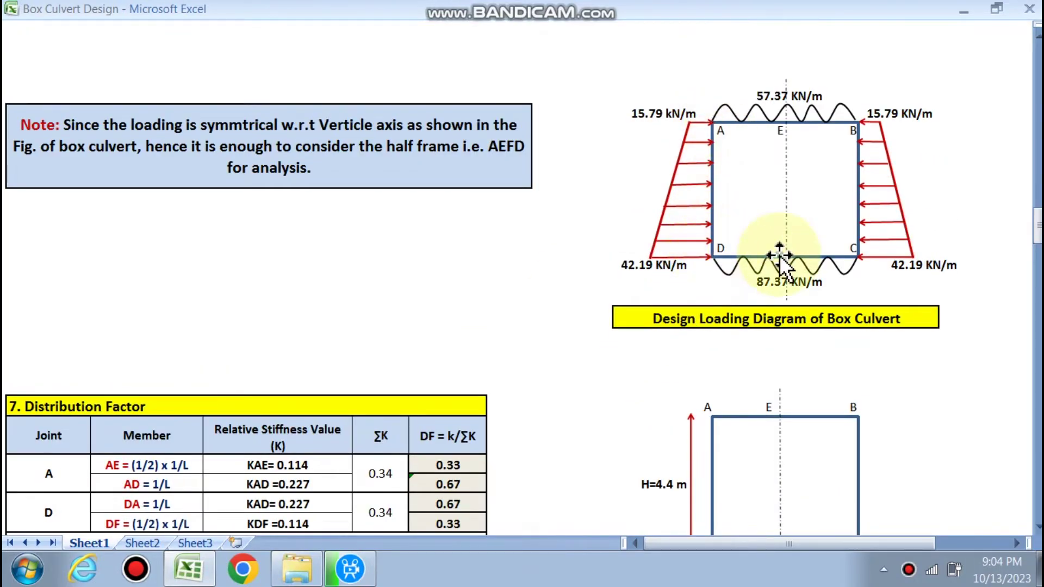
{"action": "scroll", "coordinate": [611, 268], "scroll_direction": "down", "scroll_amount": 2}
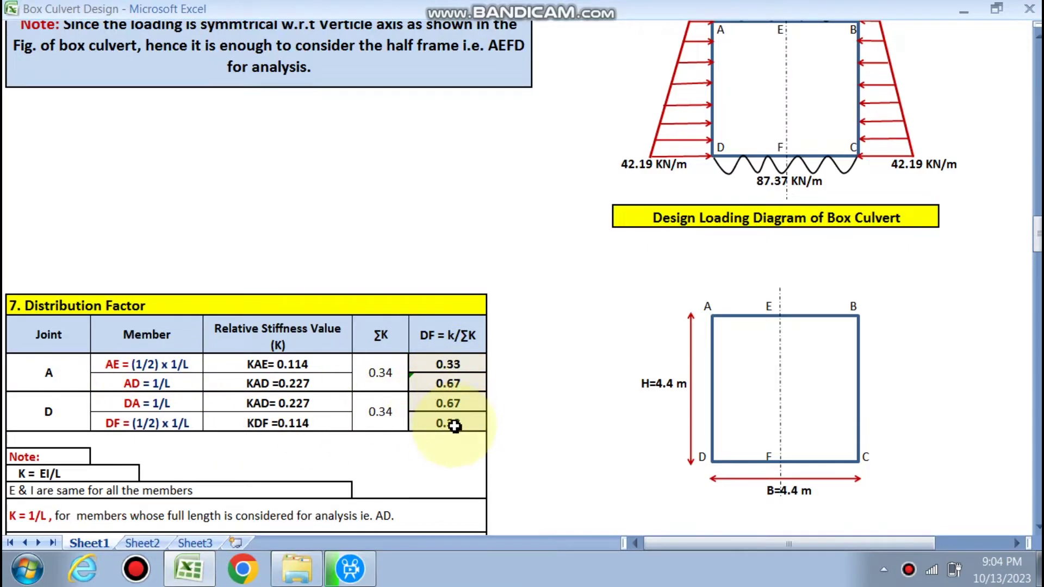
{"action": "scroll", "coordinate": [441, 402], "scroll_direction": "down", "scroll_amount": 4}
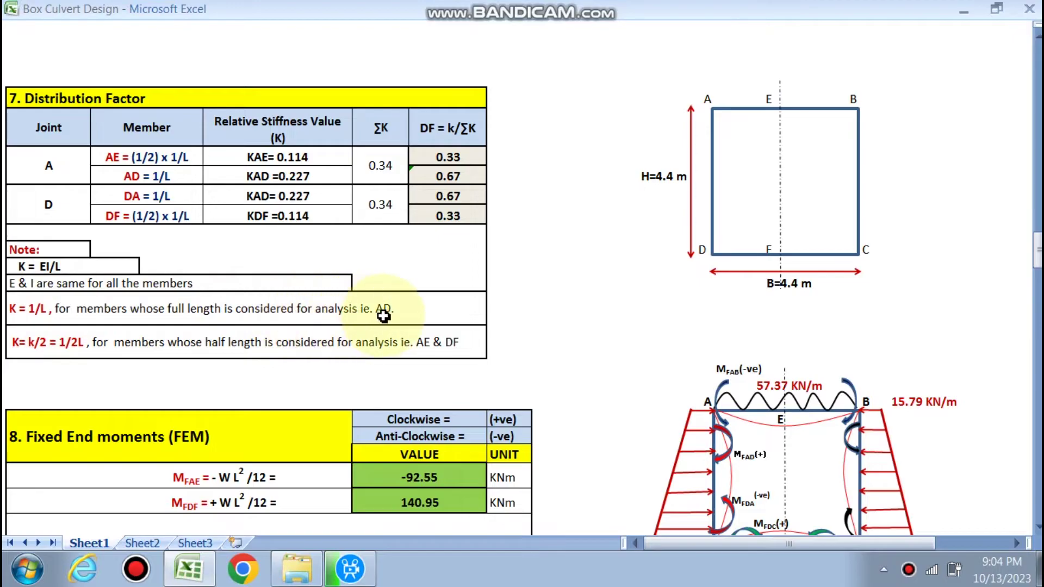
{"action": "scroll", "coordinate": [744, 288], "scroll_direction": "up", "scroll_amount": 2}
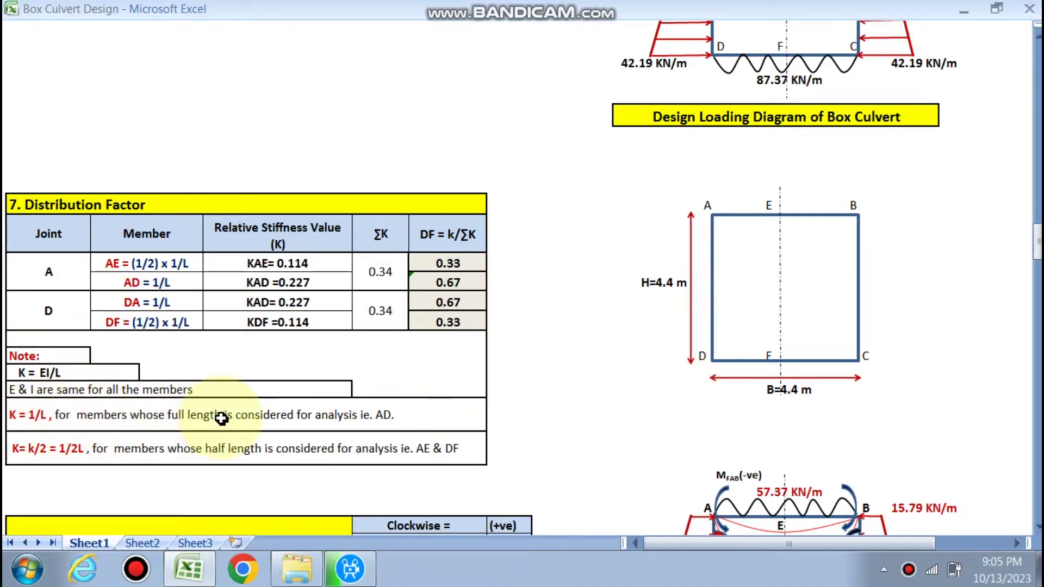
{"action": "scroll", "coordinate": [413, 353], "scroll_direction": "down", "scroll_amount": 3}
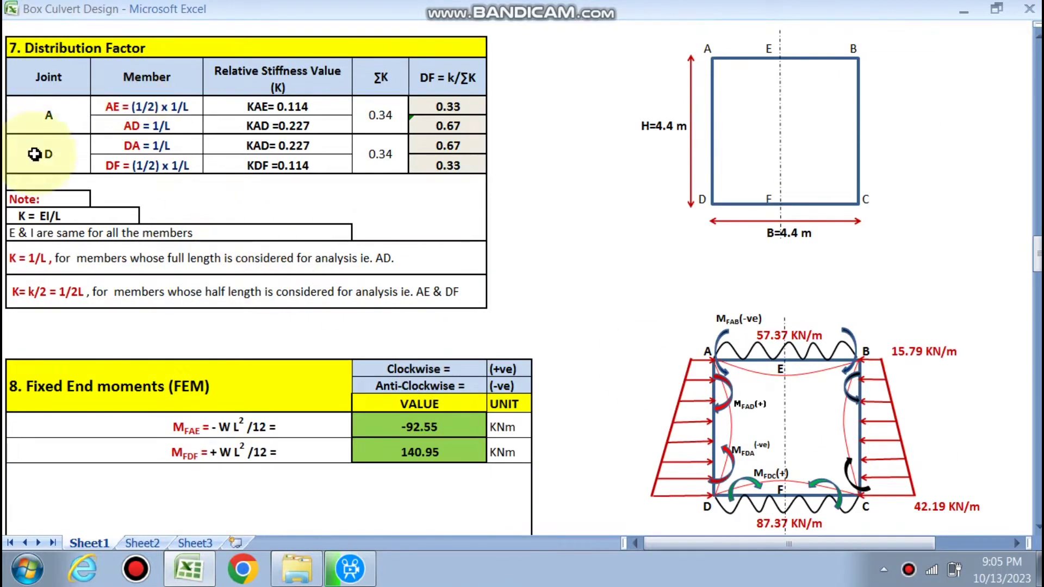
Inspect the fixed end moment formulas for MFDF and MFDA against the loads in the frame diagrams, leaving them unedited
{"action": "scroll", "coordinate": [277, 283], "scroll_direction": "down", "scroll_amount": 1}
{"action": "scroll", "coordinate": [277, 284], "scroll_direction": "down", "scroll_amount": 2}
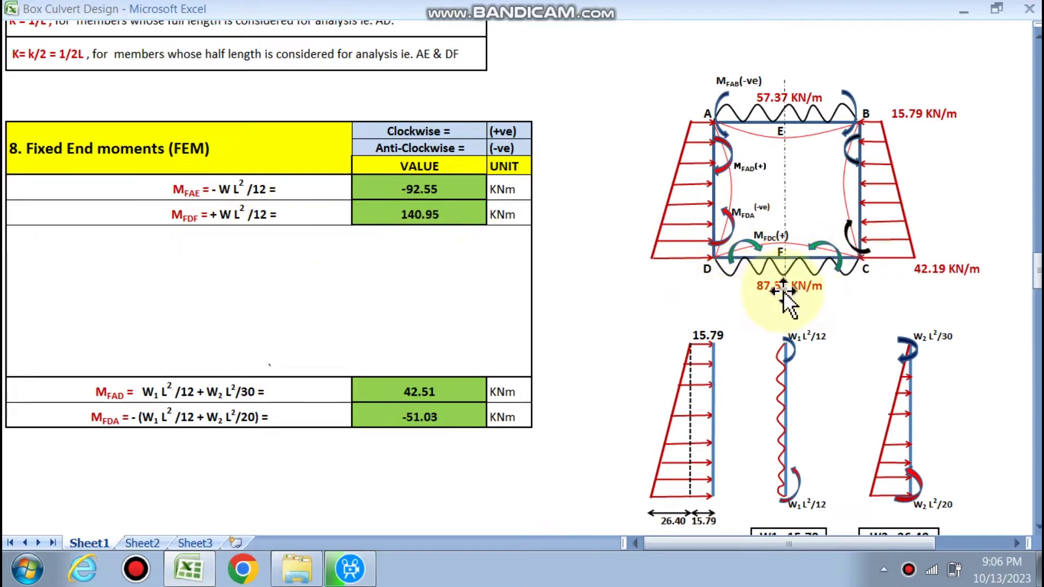
{"action": "double_click", "coordinate": [373, 207]}
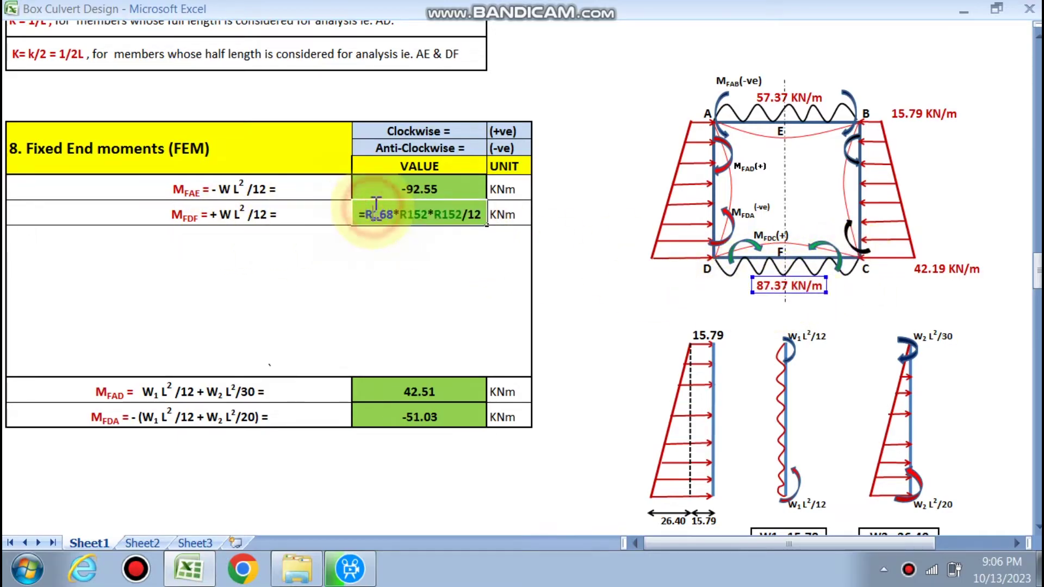
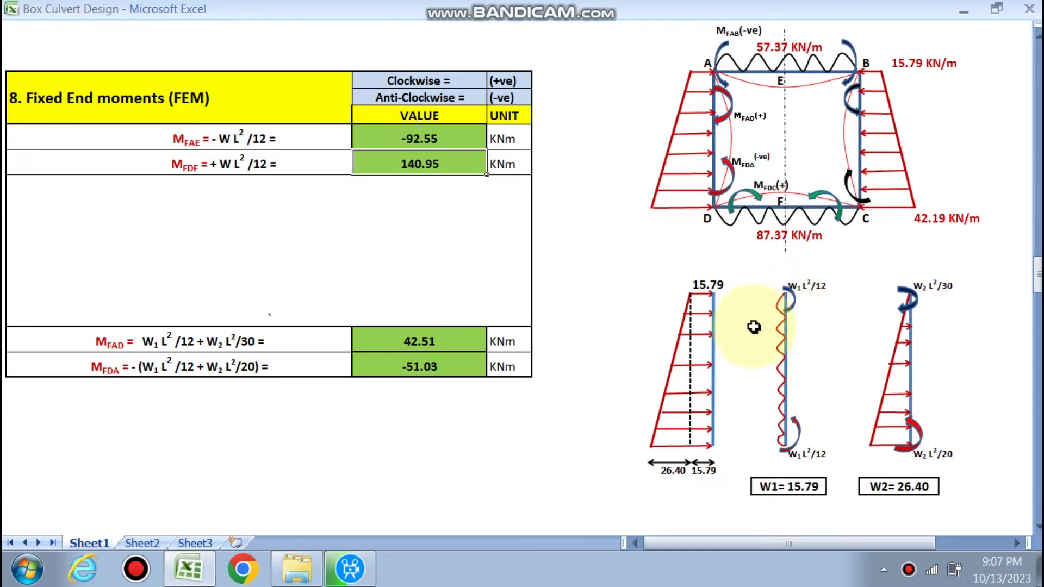
{"action": "left_click", "coordinate": [433, 375]}
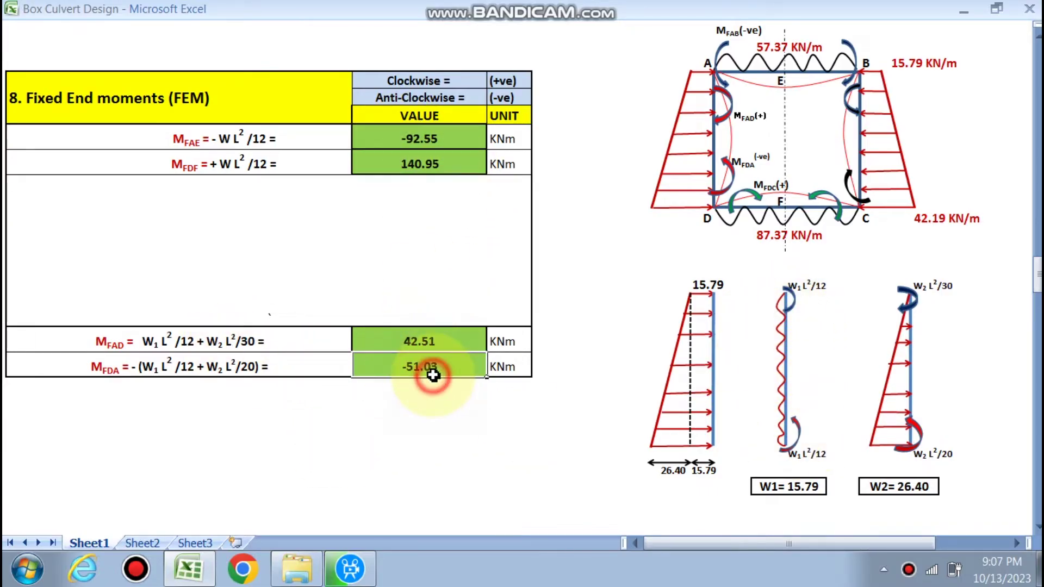
{"action": "double_click", "coordinate": [434, 368]}
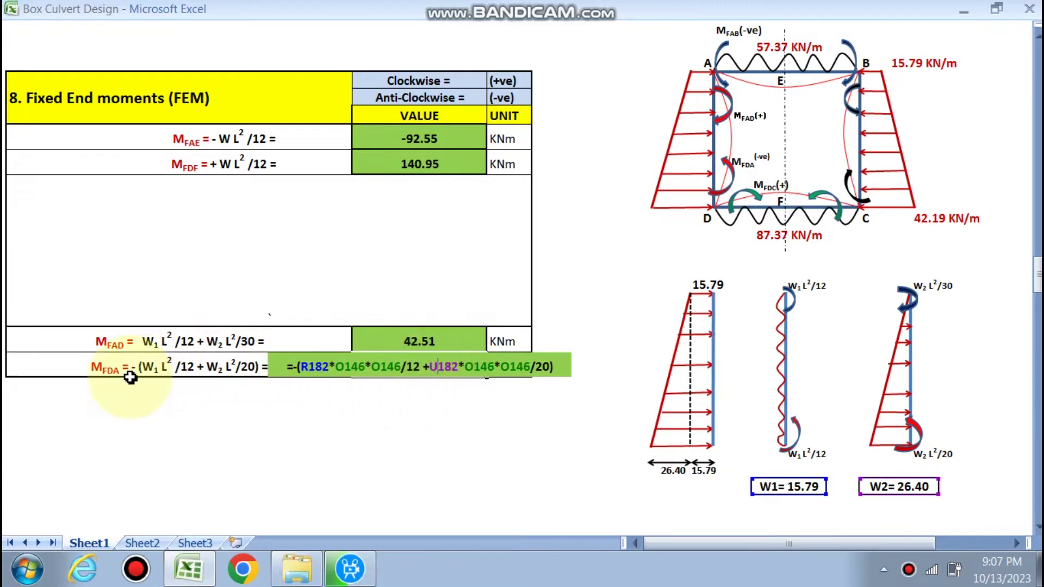
{"action": "key", "text": "Escape"}
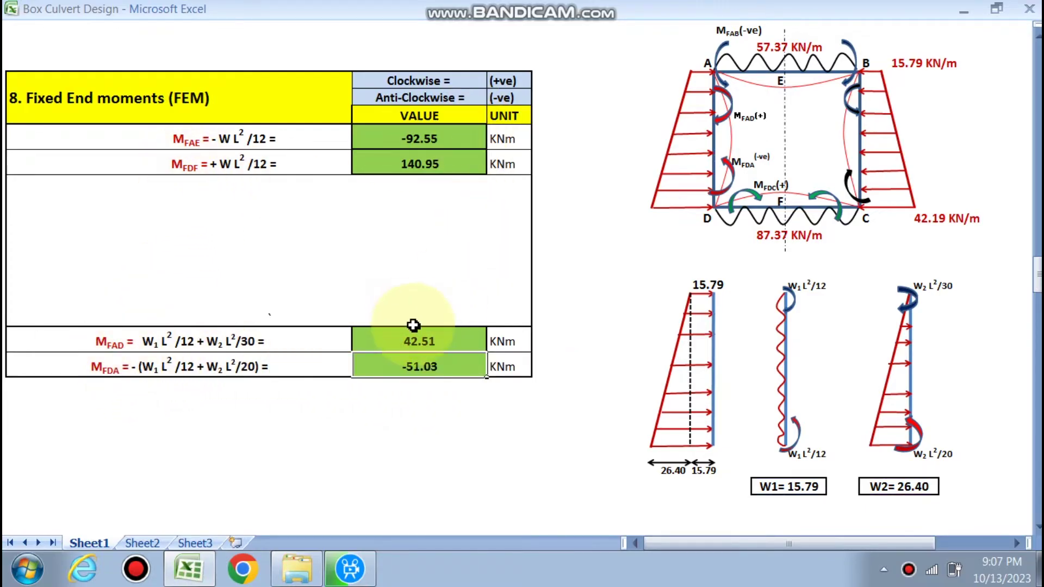
Check the moment distribution table's D.F and FEM rows against the distribution factor and fixed end moment tables, down to the final end moments
{"action": "scroll", "coordinate": [384, 301], "scroll_direction": "down", "scroll_amount": 1}
{"action": "scroll", "coordinate": [380, 299], "scroll_direction": "down", "scroll_amount": 5}
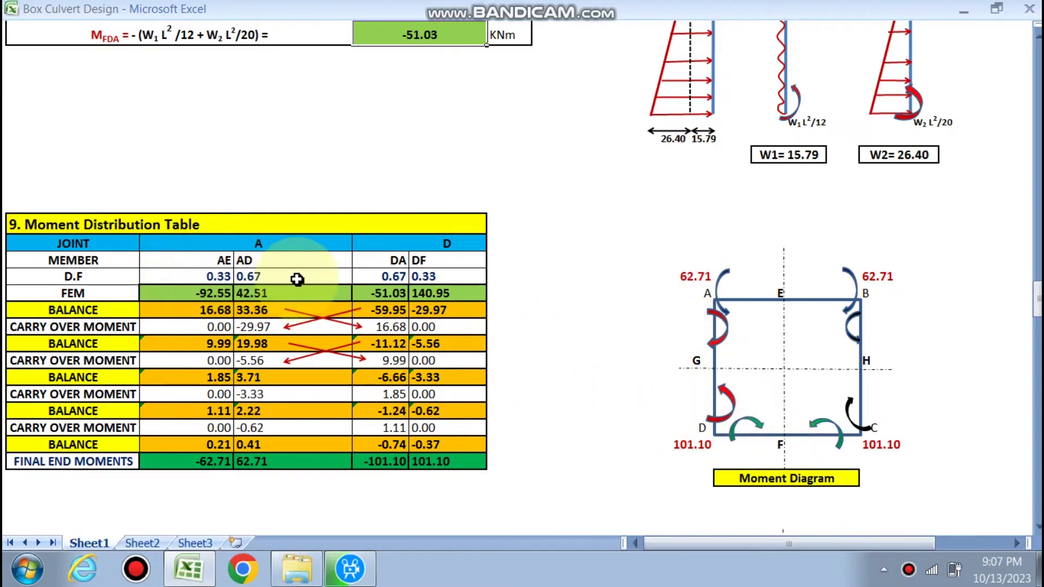
{"action": "scroll", "coordinate": [450, 273], "scroll_direction": "up", "scroll_amount": 15}
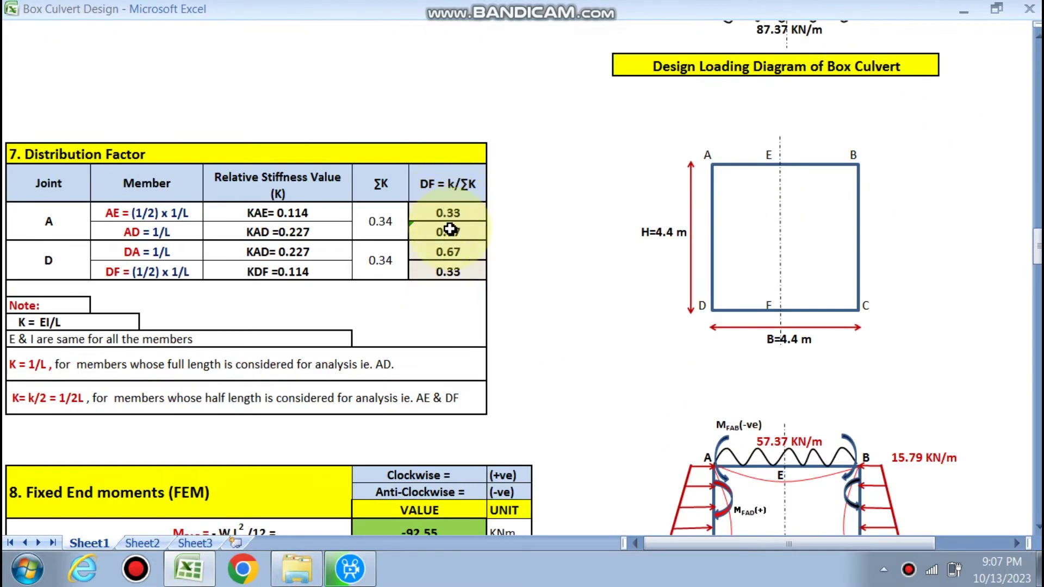
{"action": "scroll", "coordinate": [390, 258], "scroll_direction": "down", "scroll_amount": 9}
{"action": "scroll", "coordinate": [302, 289], "scroll_direction": "down", "scroll_amount": 3}
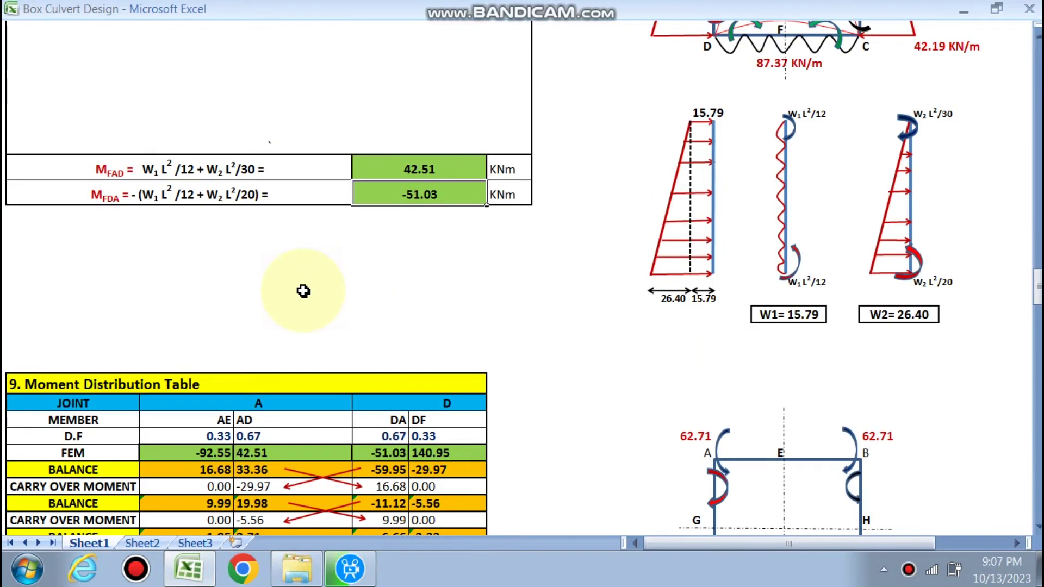
{"action": "scroll", "coordinate": [303, 291], "scroll_direction": "down", "scroll_amount": 2}
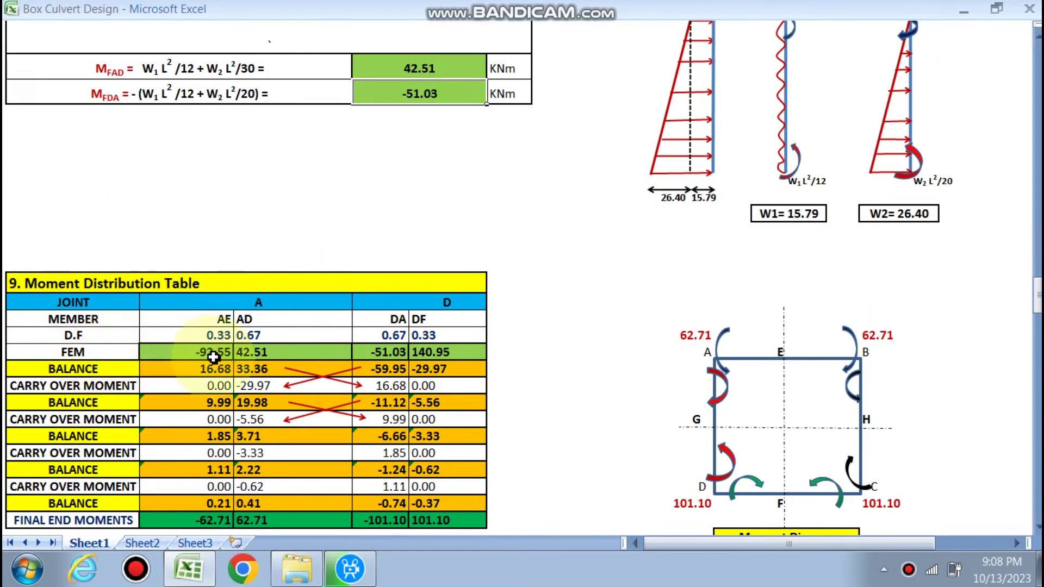
{"action": "scroll", "coordinate": [271, 351], "scroll_direction": "up", "scroll_amount": 5}
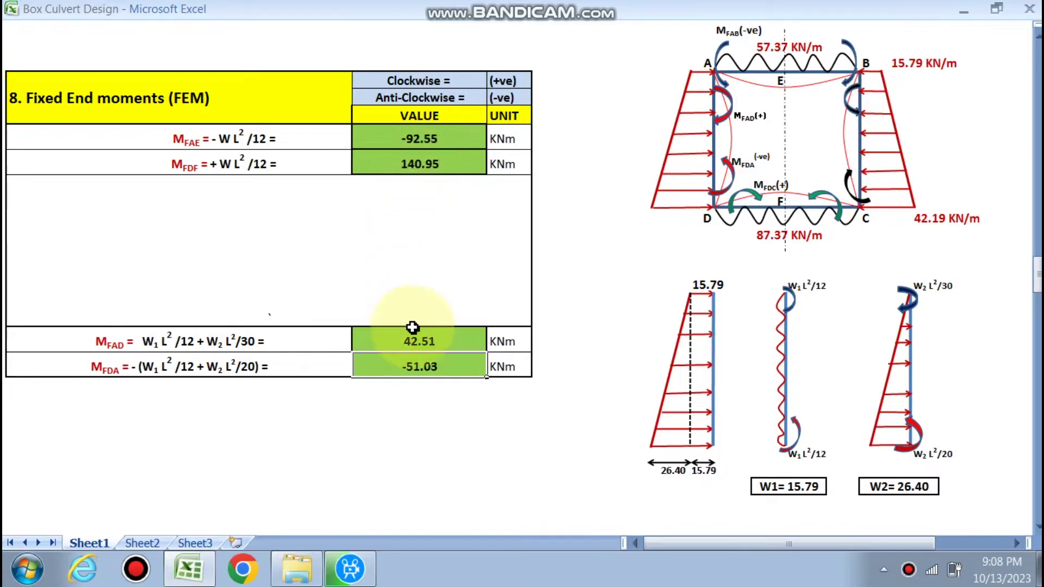
{"action": "scroll", "coordinate": [391, 350], "scroll_direction": "down", "scroll_amount": 4}
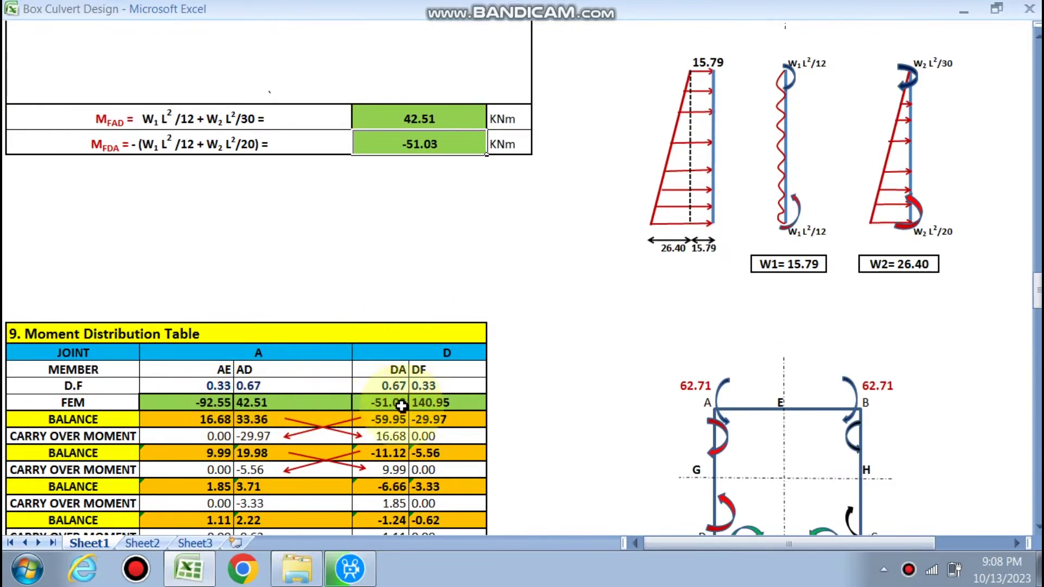
{"action": "scroll", "coordinate": [326, 391], "scroll_direction": "down", "scroll_amount": 2}
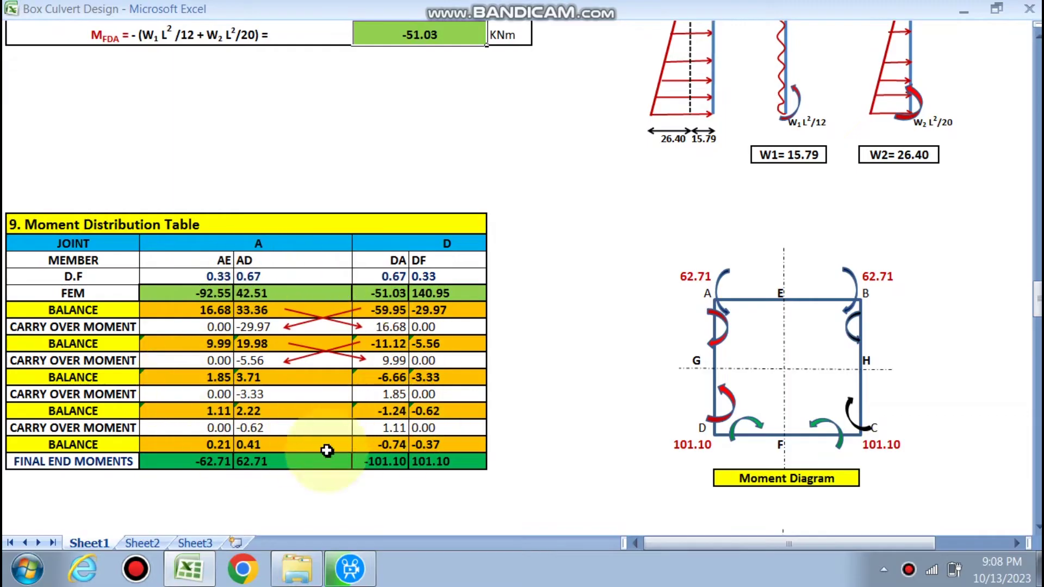
Compare the final end moments in the moment distribution table with the moment diagram and the frame loading diagram
{"action": "scroll", "coordinate": [268, 390], "scroll_direction": "down", "scroll_amount": 2}
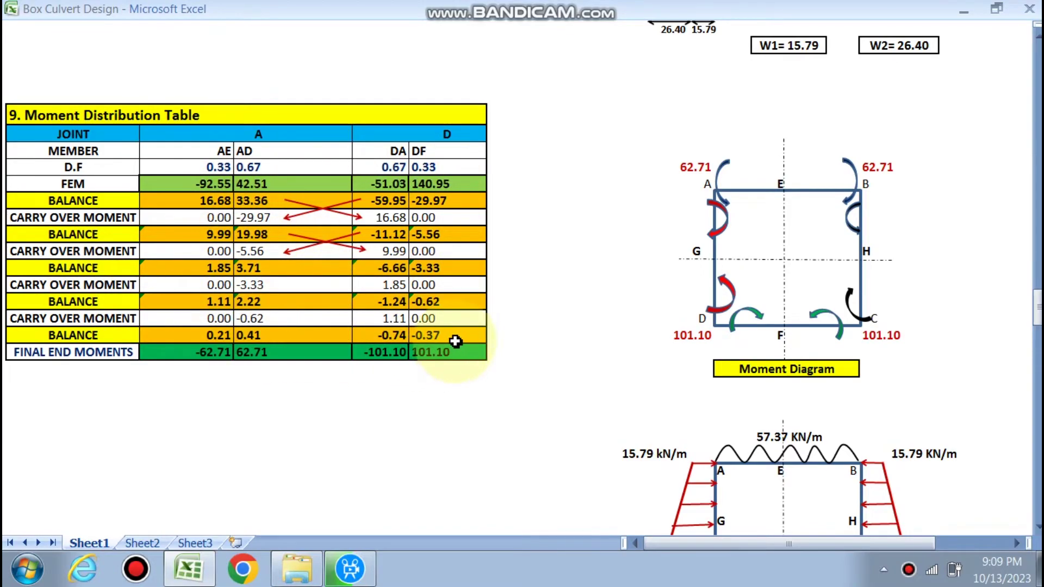
{"action": "scroll", "coordinate": [461, 341], "scroll_direction": "down", "scroll_amount": 3}
{"action": "scroll", "coordinate": [461, 341], "scroll_direction": "down", "scroll_amount": 1}
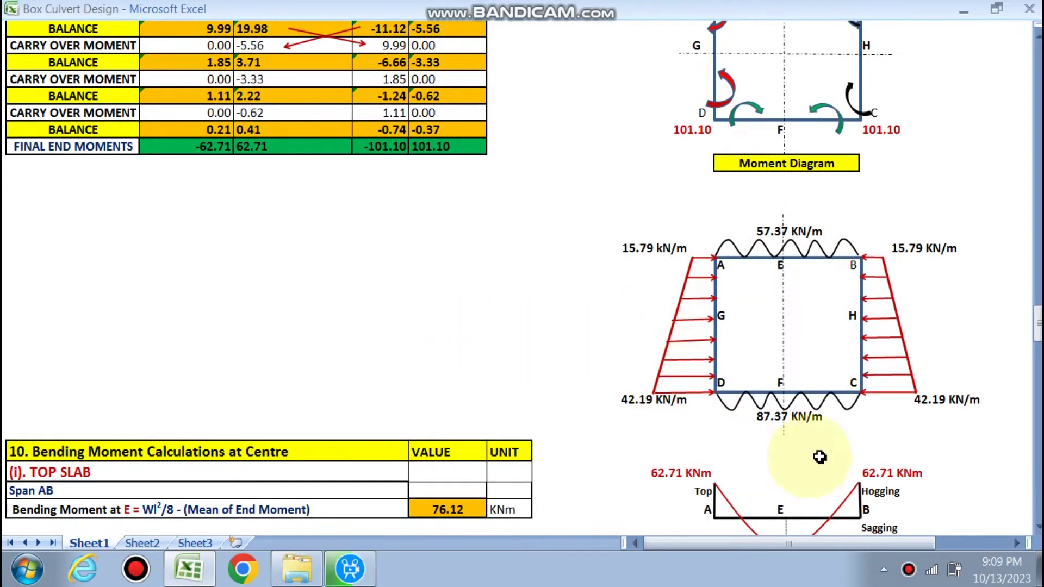
{"action": "scroll", "coordinate": [614, 306], "scroll_direction": "down", "scroll_amount": 3}
{"action": "scroll", "coordinate": [707, 282], "scroll_direction": "up", "scroll_amount": 7}
Inspect the top slab's formula for the bending moment at E against the span AB load and end moments in the diagrams
{"action": "scroll", "coordinate": [709, 300], "scroll_direction": "down", "scroll_amount": 4}
{"action": "scroll", "coordinate": [713, 272], "scroll_direction": "down", "scroll_amount": 3}
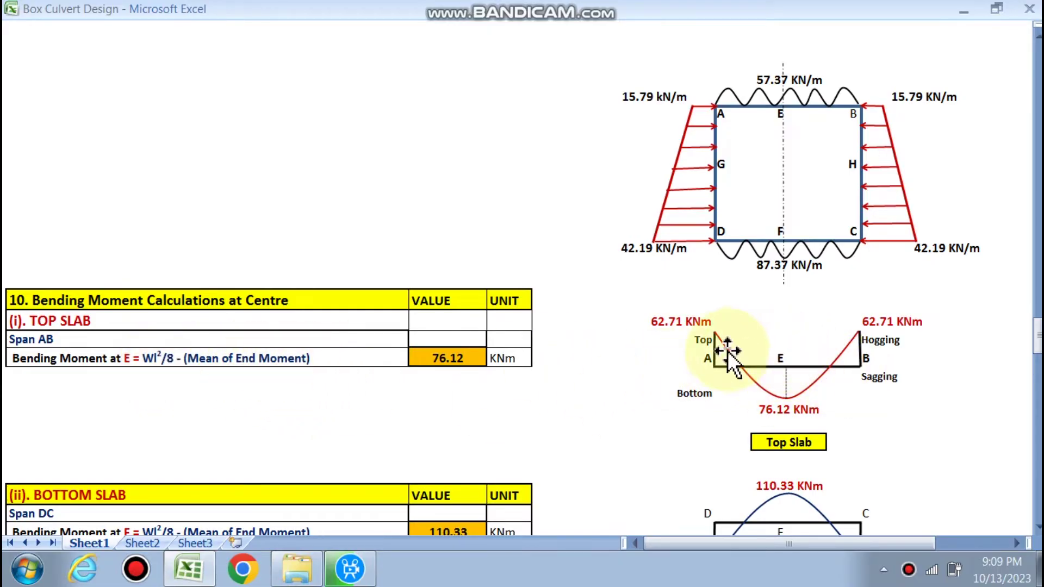
{"action": "double_click", "coordinate": [426, 355]}
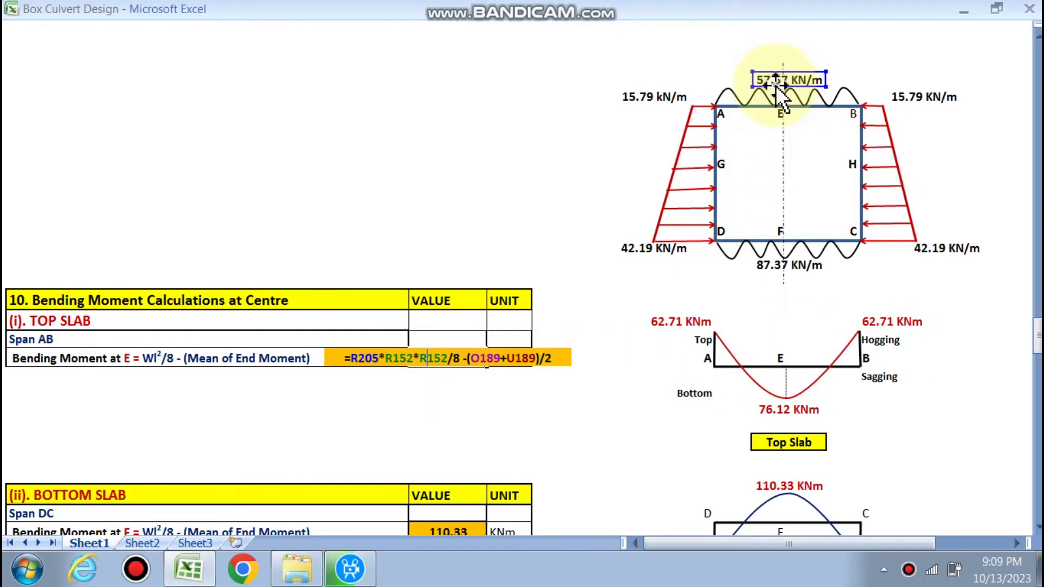
{"action": "key", "text": "Escape"}
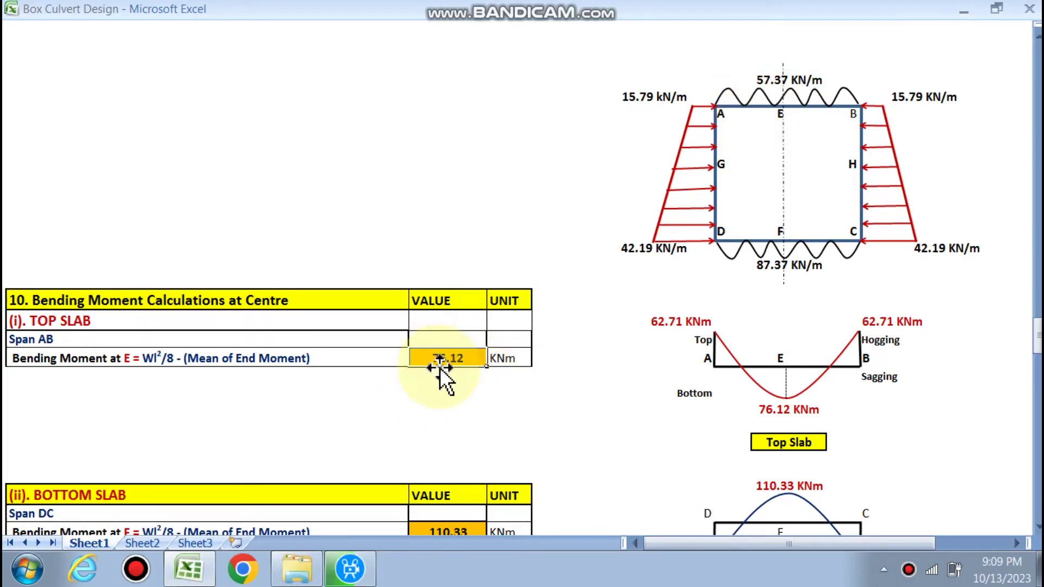
Check the bottom slab's bending moment at F and its span DC diagram against the end moments at joints D and C
{"action": "scroll", "coordinate": [443, 370], "scroll_direction": "down", "scroll_amount": 3}
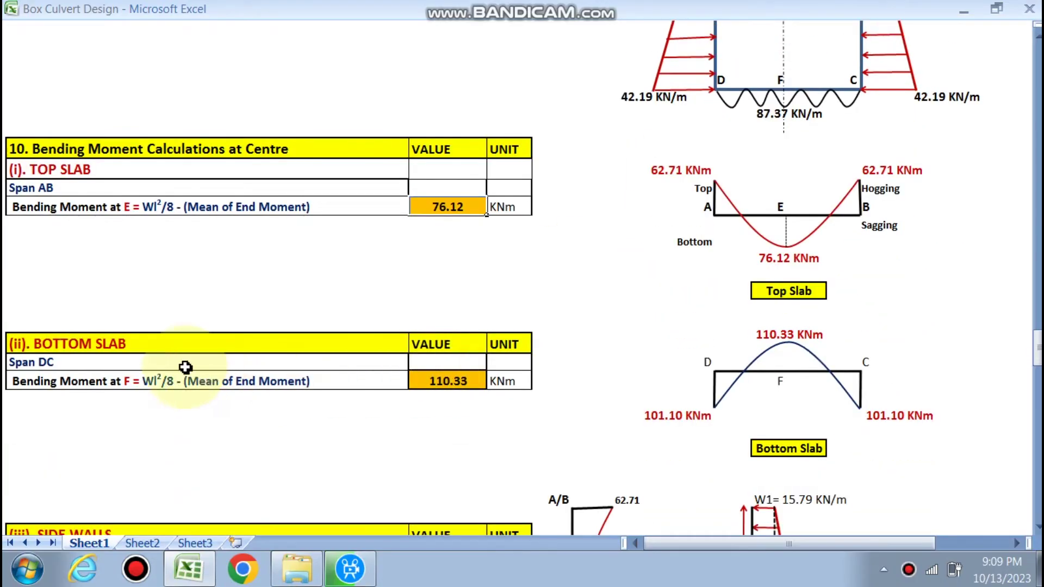
{"action": "scroll", "coordinate": [109, 343], "scroll_direction": "down", "scroll_amount": 1}
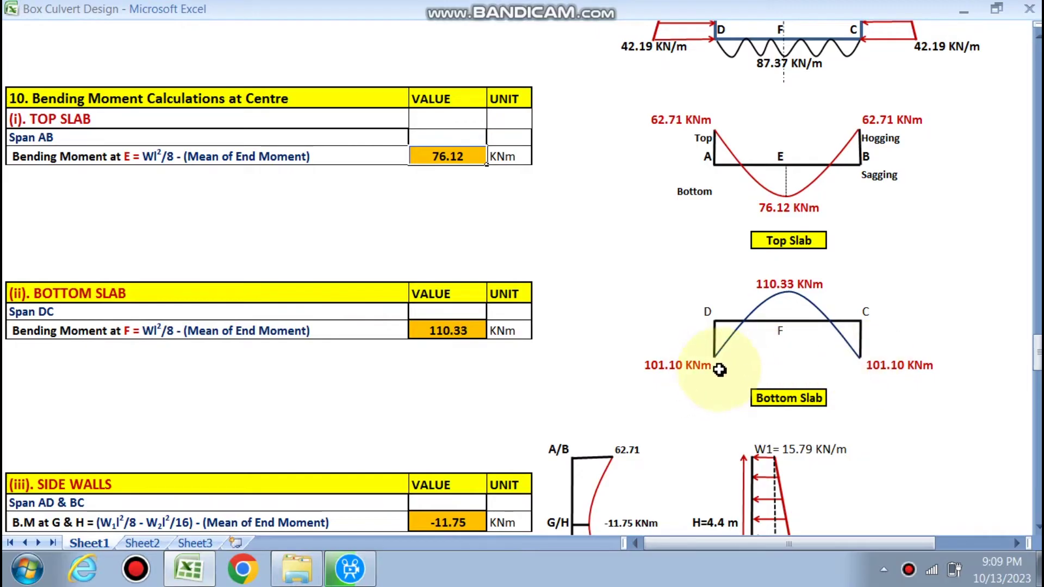
{"action": "scroll", "coordinate": [719, 370], "scroll_direction": "up", "scroll_amount": 15}
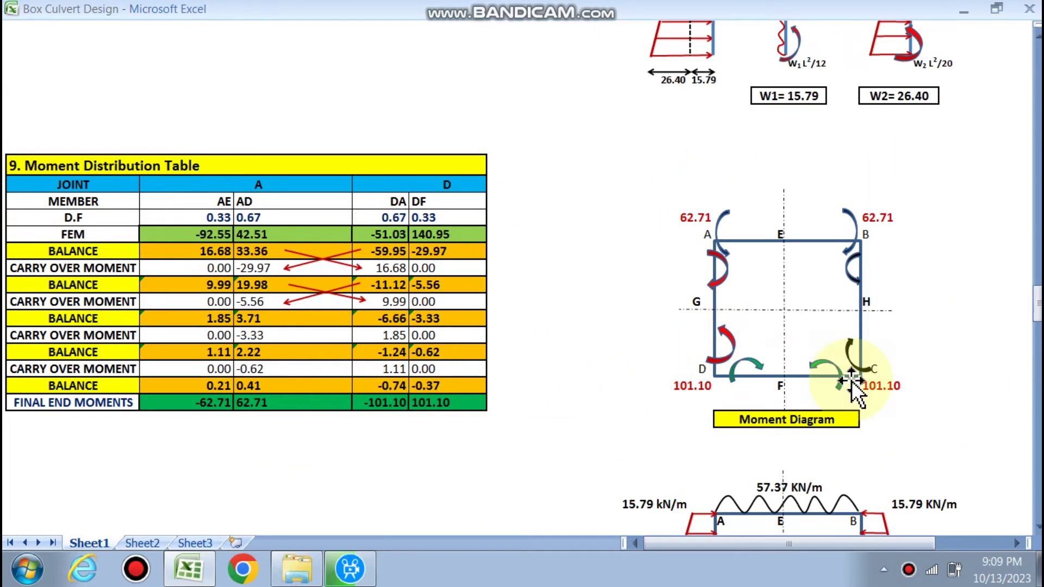
{"action": "scroll", "coordinate": [865, 377], "scroll_direction": "down", "scroll_amount": 10}
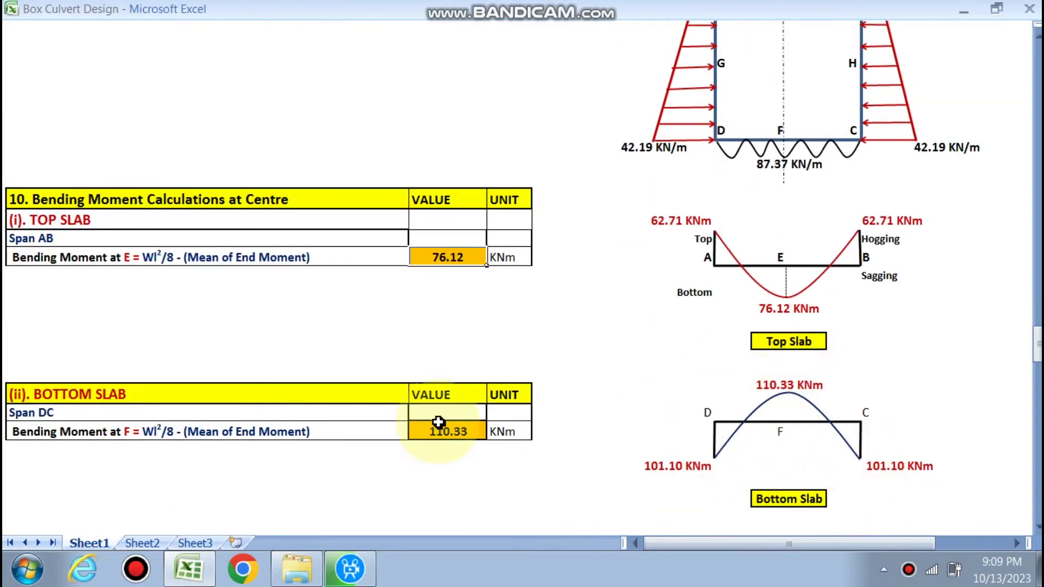
Review the side walls' bending moment at G and H with its diagrams, plus the Design Bending Moments summary
{"action": "scroll", "coordinate": [451, 434], "scroll_direction": "down", "scroll_amount": 5}
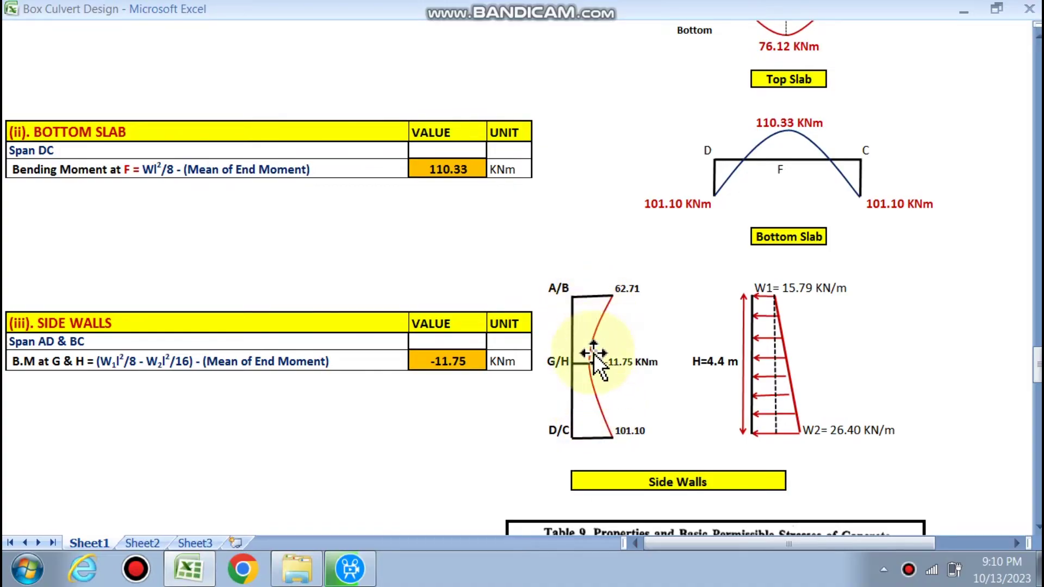
{"action": "scroll", "coordinate": [373, 403], "scroll_direction": "down", "scroll_amount": 1}
{"action": "left_click", "coordinate": [372, 403]}
{"action": "scroll", "coordinate": [173, 293], "scroll_direction": "down", "scroll_amount": 2}
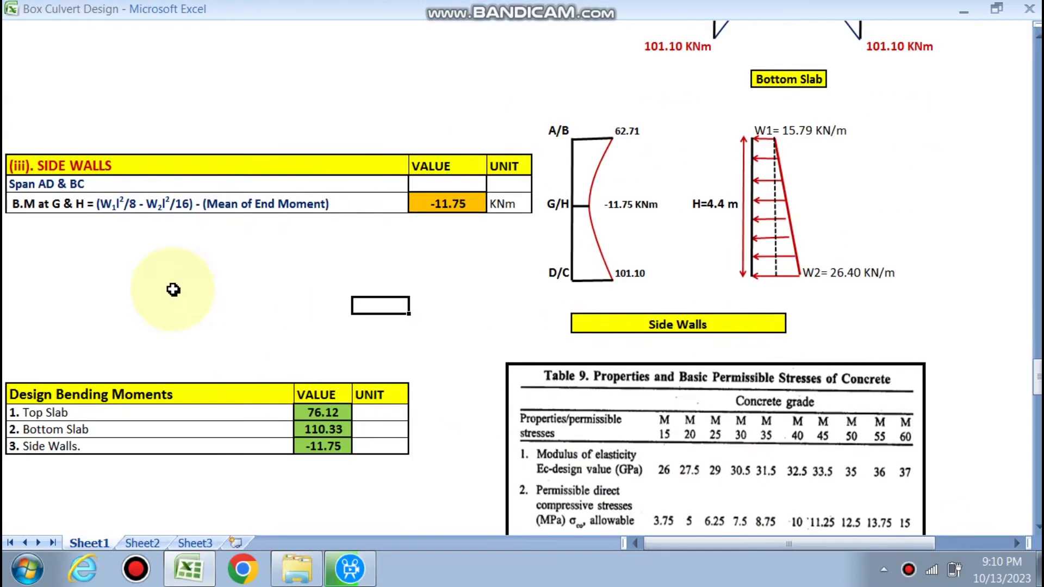
{"action": "scroll", "coordinate": [314, 291], "scroll_direction": "down", "scroll_amount": 2}
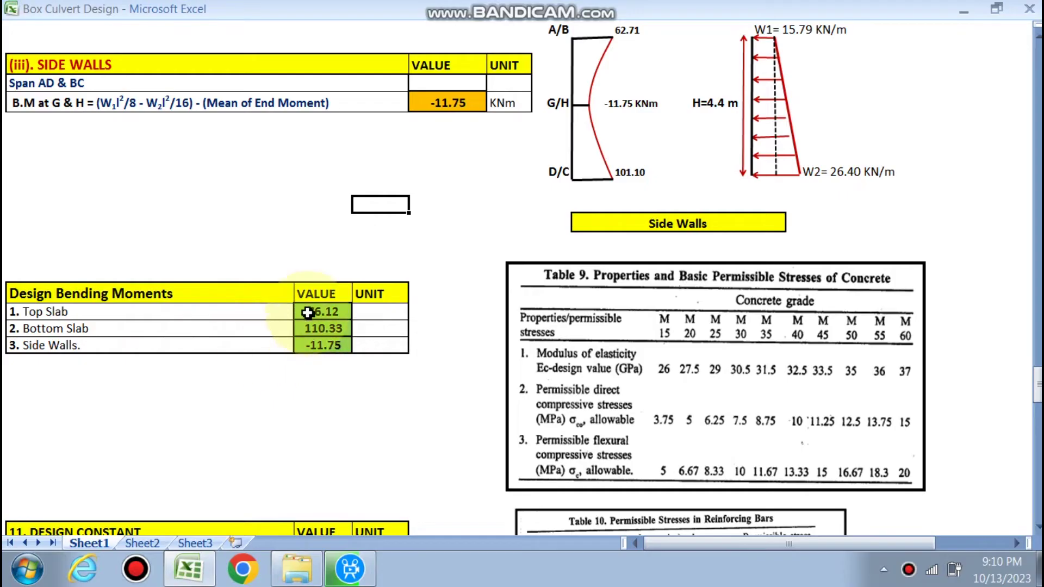
Set the design constants from Tables 9 and 10: permissible concrete flexural stress 8.33 N/mm² and permissible steel stress 200 N/mm²
{"action": "scroll", "coordinate": [343, 346], "scroll_direction": "down", "scroll_amount": 5}
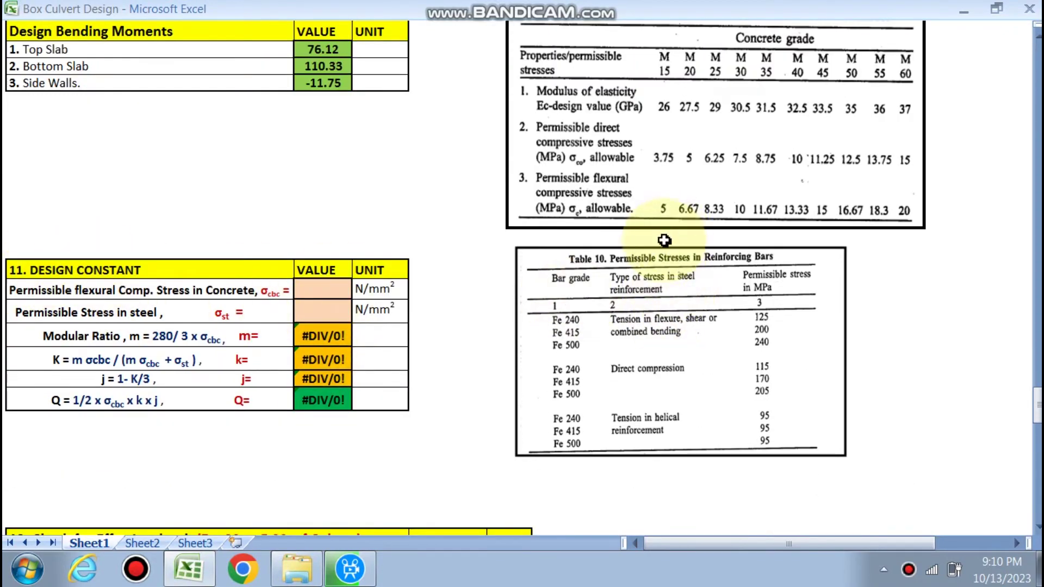
{"action": "scroll", "coordinate": [669, 239], "scroll_direction": "up", "scroll_amount": 1}
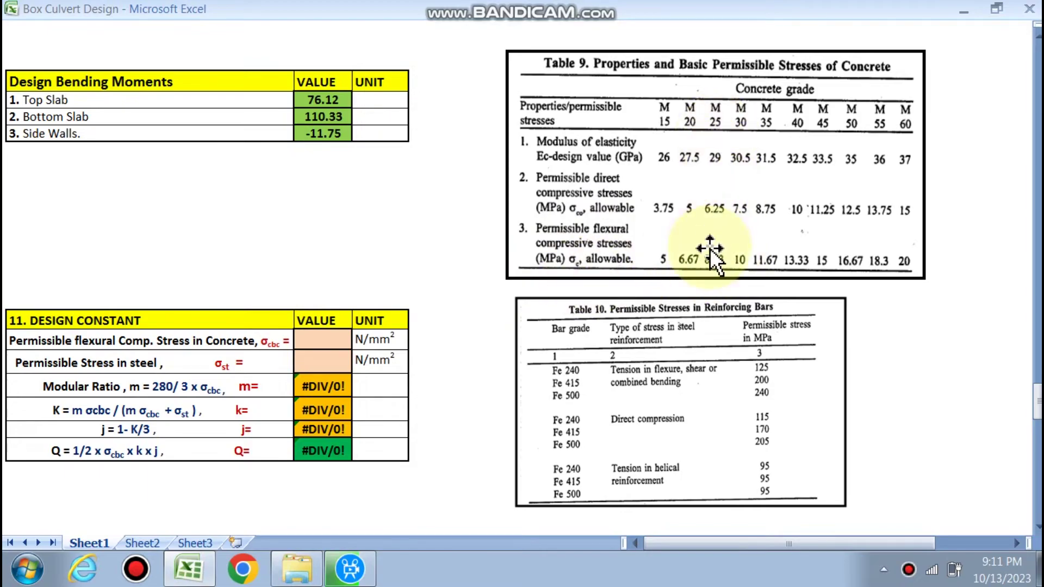
{"action": "left_click", "coordinate": [326, 340]}
{"action": "left_click", "coordinate": [356, 340]}
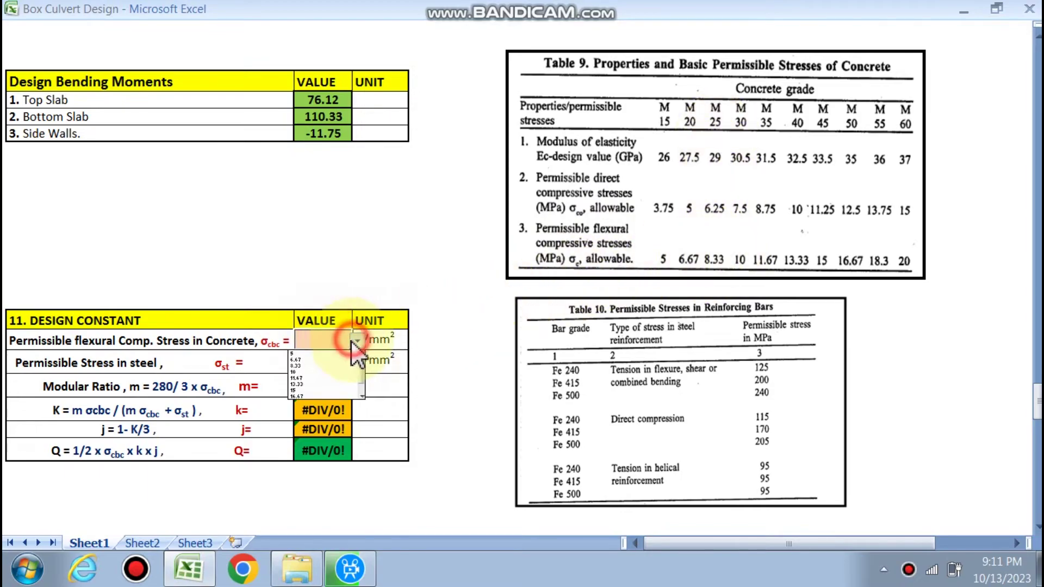
{"action": "left_click", "coordinate": [308, 366]}
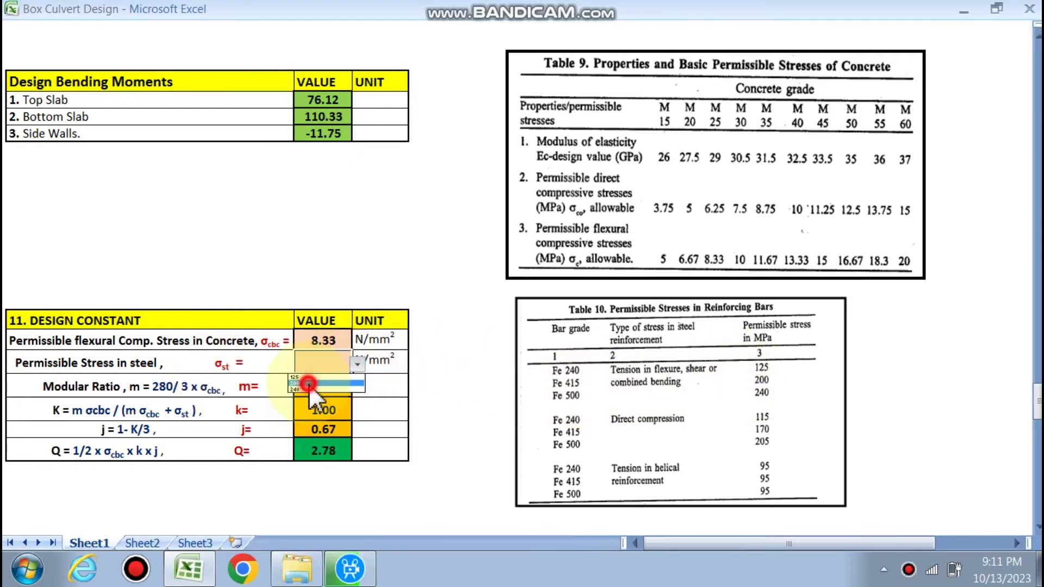
{"action": "left_click", "coordinate": [309, 384]}
{"action": "scroll", "coordinate": [283, 412], "scroll_direction": "down", "scroll_amount": 2}
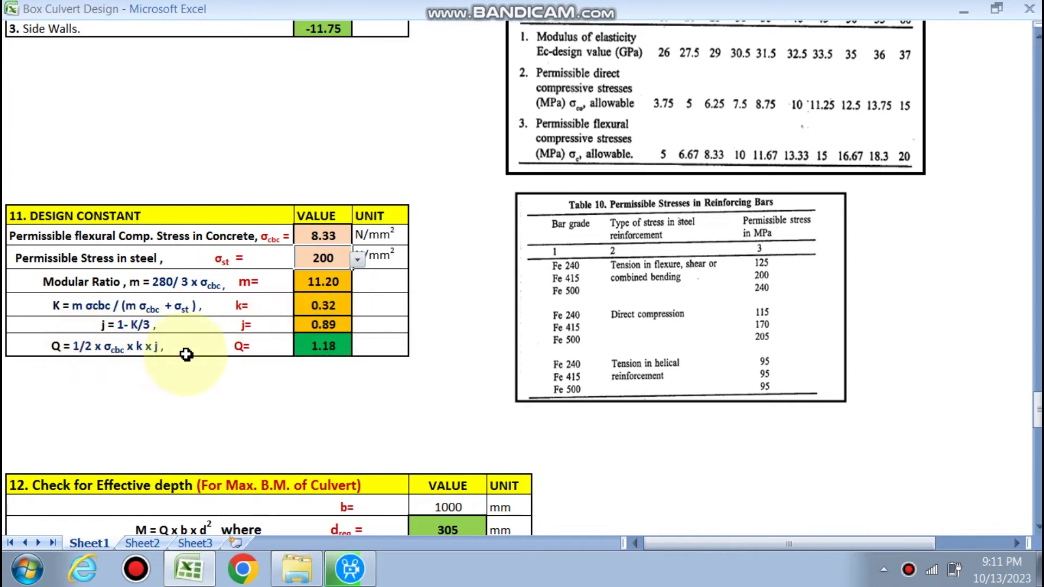
Review the effective depth check, comparing its provided depth with the slab thickness in the culvert component calculation
{"action": "scroll", "coordinate": [333, 349], "scroll_direction": "down", "scroll_amount": 3}
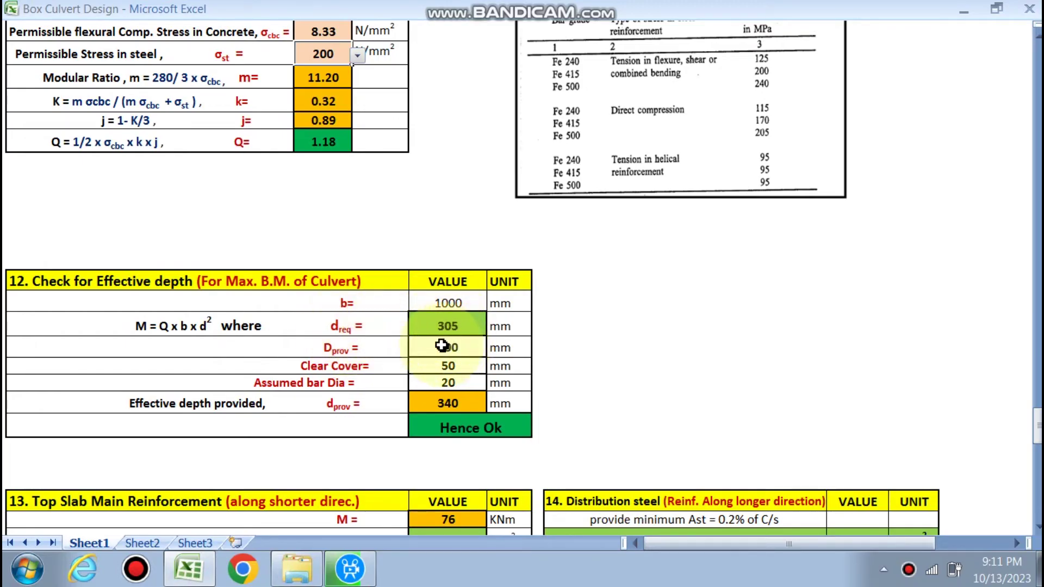
{"action": "scroll", "coordinate": [647, 309], "scroll_direction": "up", "scroll_amount": 15}
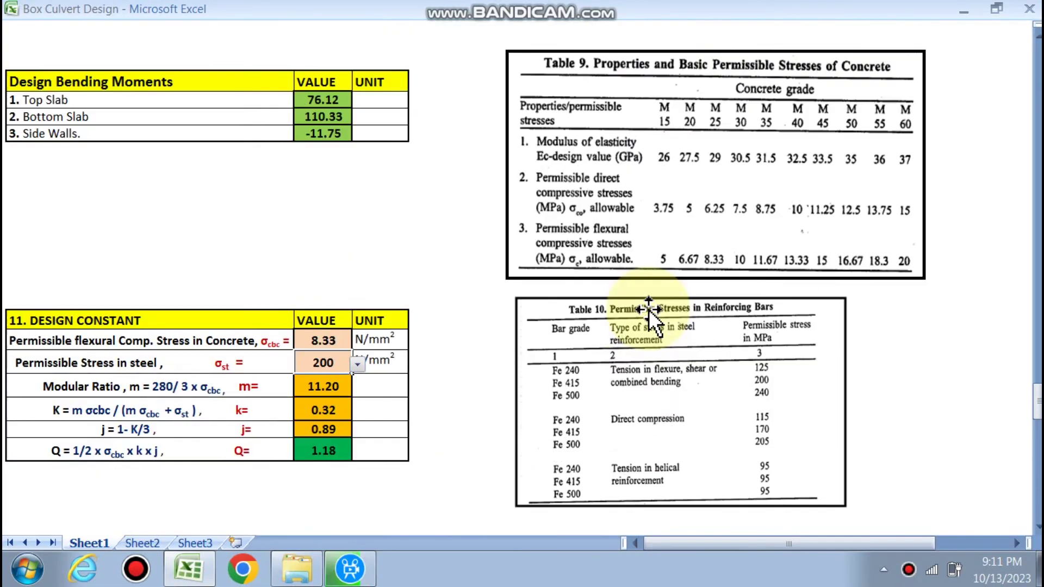
{"action": "scroll", "coordinate": [647, 310], "scroll_direction": "up", "scroll_amount": 15}
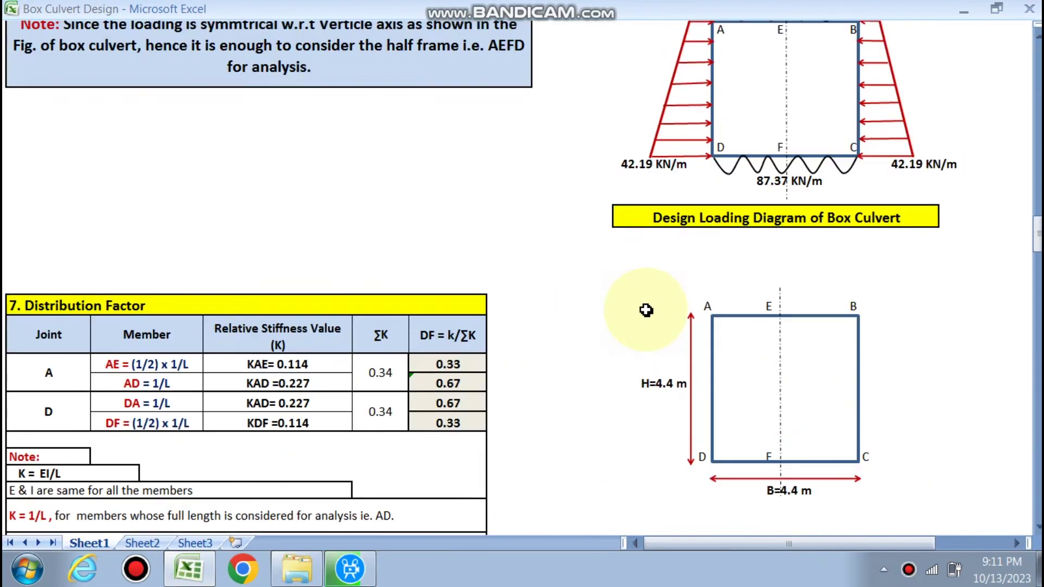
{"action": "scroll", "coordinate": [646, 310], "scroll_direction": "up", "scroll_amount": 15}
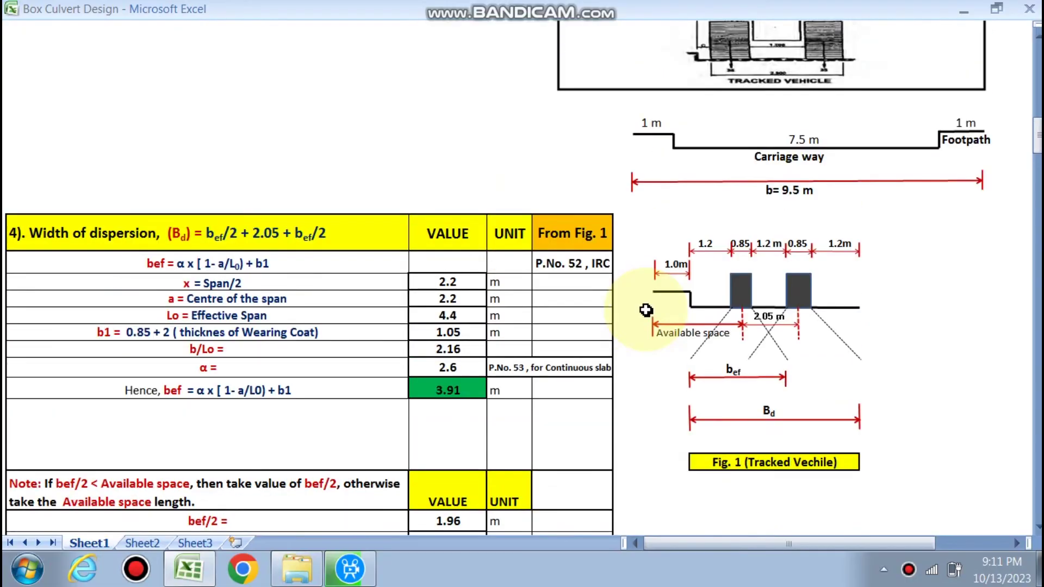
{"action": "scroll", "coordinate": [602, 296], "scroll_direction": "up", "scroll_amount": 15}
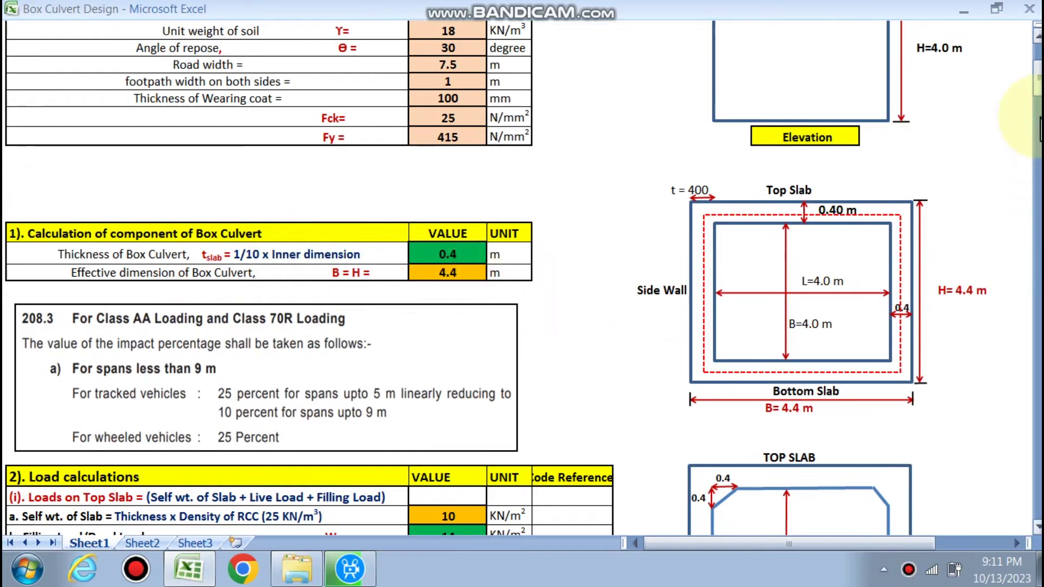
{"action": "left_click_drag", "start_coordinate": [1037, 81], "coordinate": [1036, 361]}
{"action": "left_click_drag", "start_coordinate": [1036, 321], "coordinate": [1036, 421]}
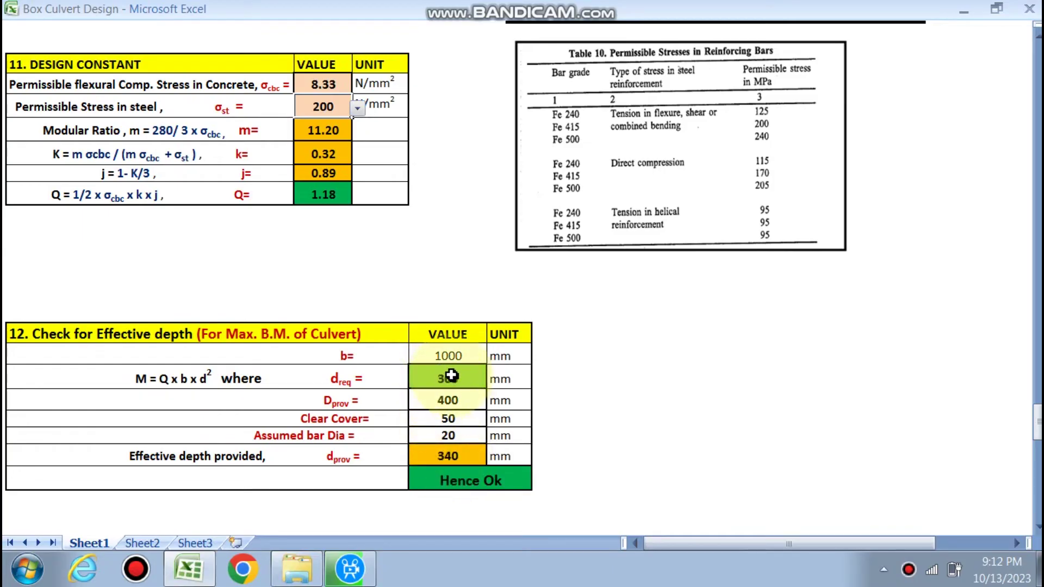
Set the assumed bar diameter for the top slab main reinforcement to 20 mm
{"action": "scroll", "coordinate": [456, 397], "scroll_direction": "down", "scroll_amount": 5}
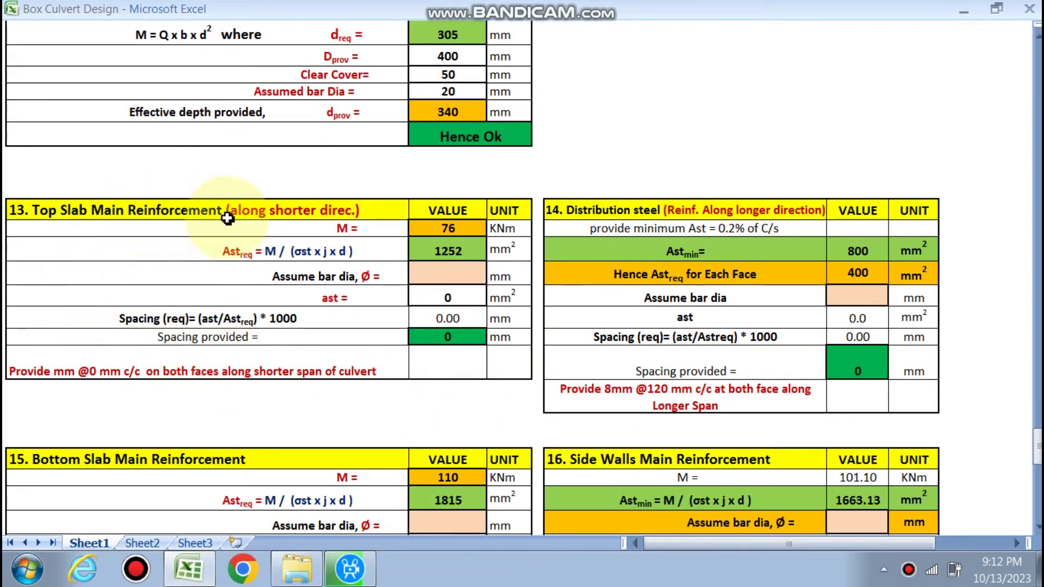
{"action": "scroll", "coordinate": [456, 229], "scroll_direction": "up", "scroll_amount": 11}
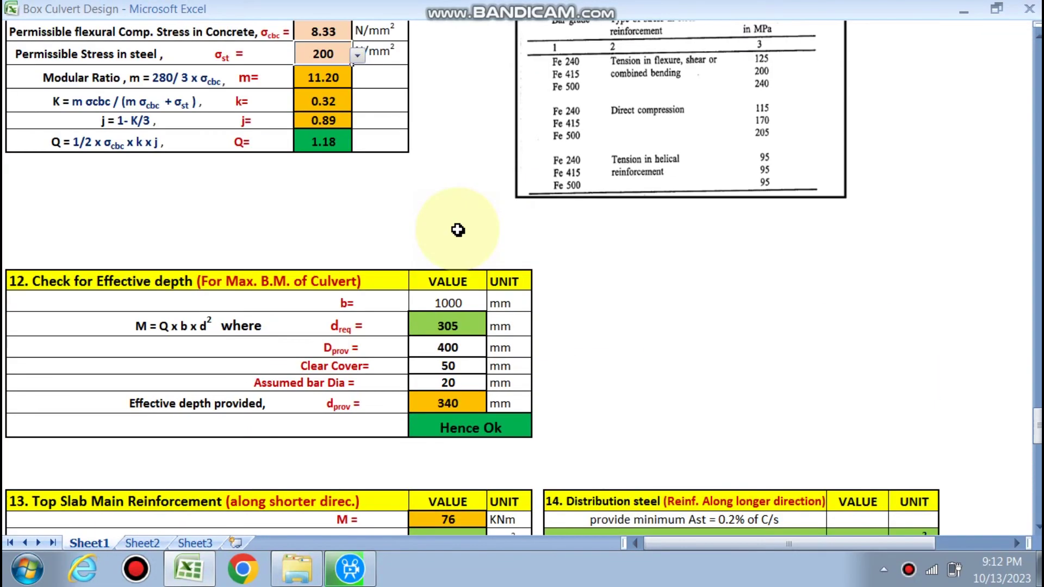
{"action": "scroll", "coordinate": [321, 212], "scroll_direction": "down", "scroll_amount": 8}
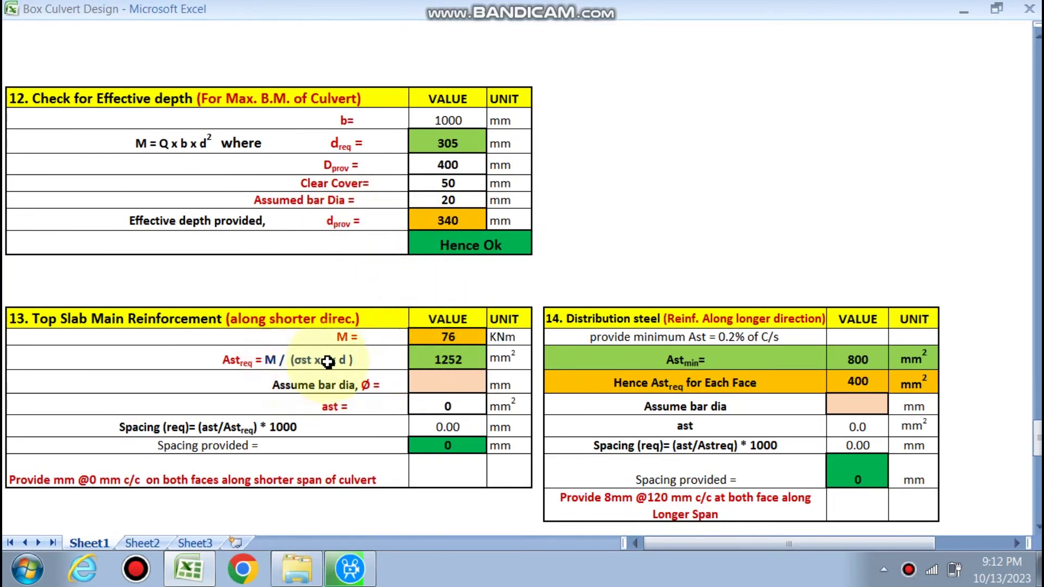
{"action": "left_click", "coordinate": [489, 384]}
{"action": "left_click", "coordinate": [435, 419]}
{"action": "scroll", "coordinate": [434, 422], "scroll_direction": "down", "scroll_amount": 1}
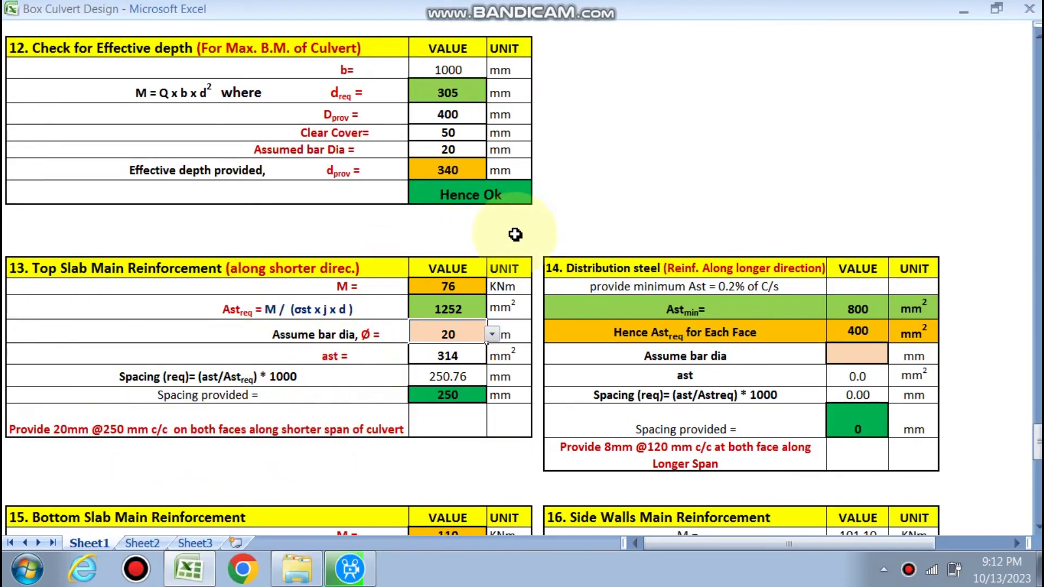
Set the assumed bar diameter for the distribution steel along the longer direction to 8 mm
{"action": "scroll", "coordinate": [698, 344], "scroll_direction": "down", "scroll_amount": 1}
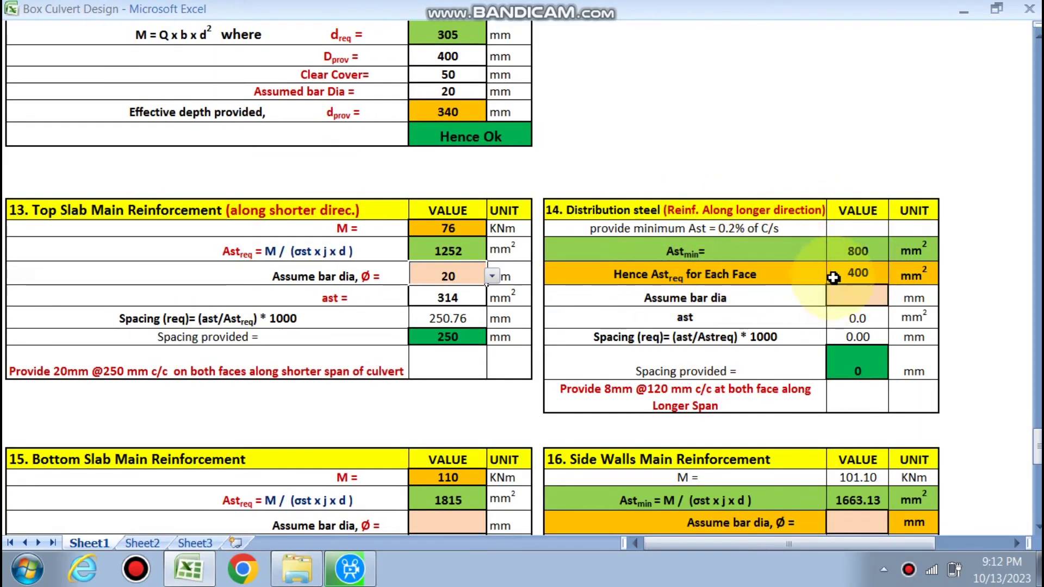
{"action": "left_click", "coordinate": [864, 298]}
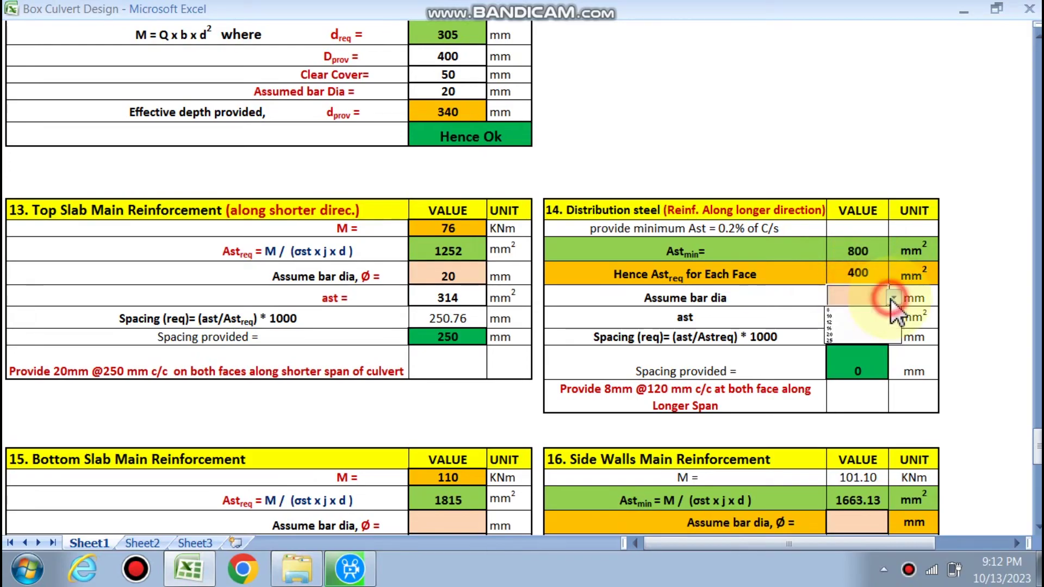
{"action": "left_click", "coordinate": [850, 310]}
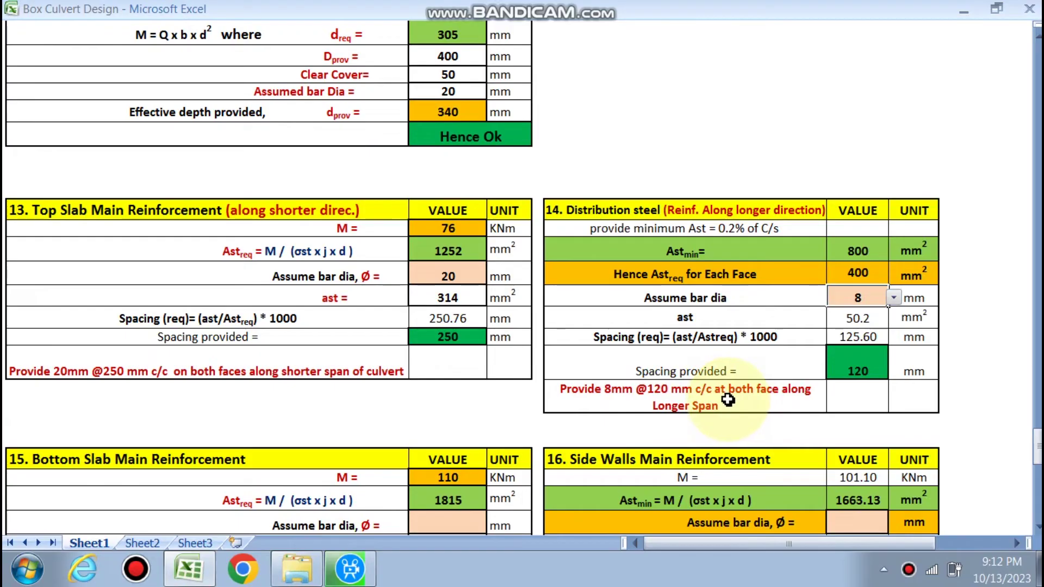
Set the assumed bar diameter for the bottom slab main reinforcement to 20 mm
{"action": "scroll", "coordinate": [728, 399], "scroll_direction": "down", "scroll_amount": 3}
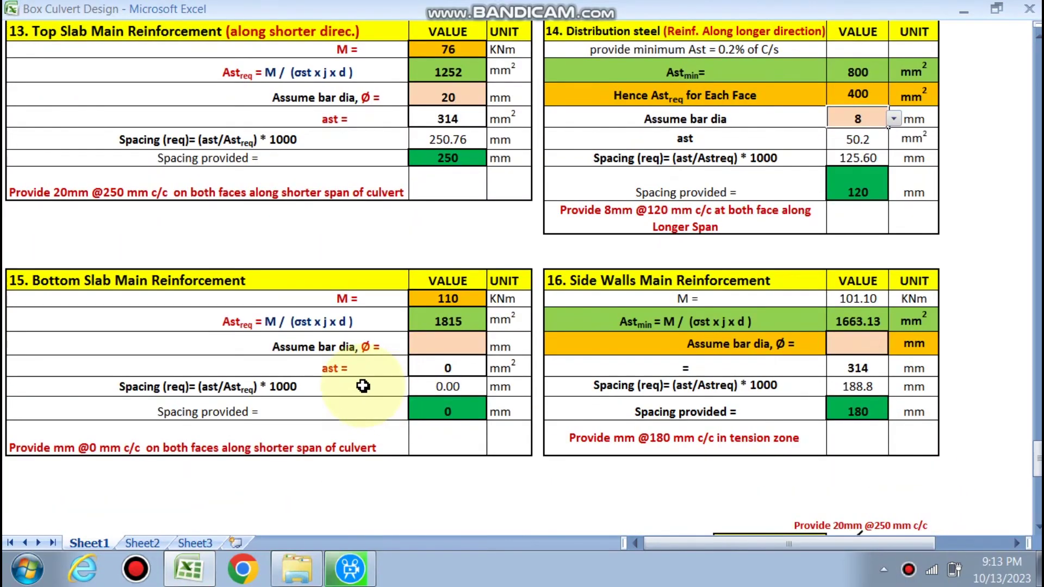
{"action": "left_click", "coordinate": [362, 386]}
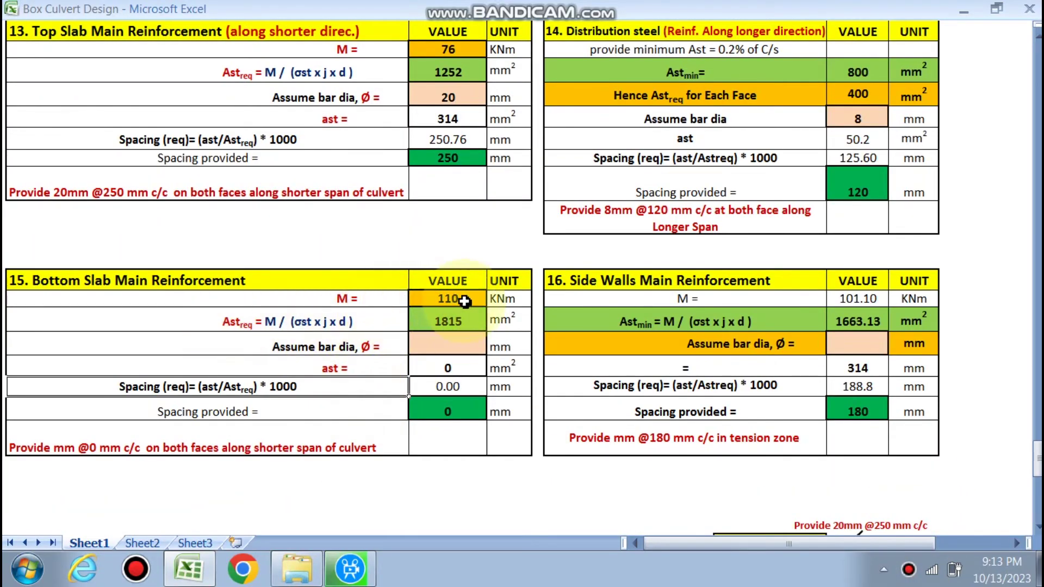
{"action": "scroll", "coordinate": [465, 301], "scroll_direction": "up", "scroll_amount": 10}
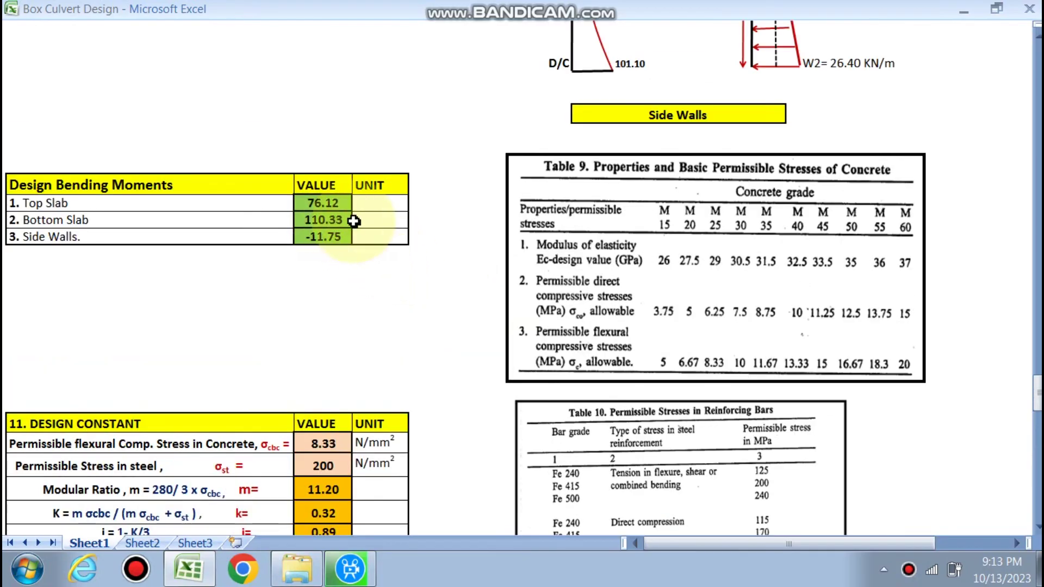
{"action": "scroll", "coordinate": [354, 220], "scroll_direction": "down", "scroll_amount": 10}
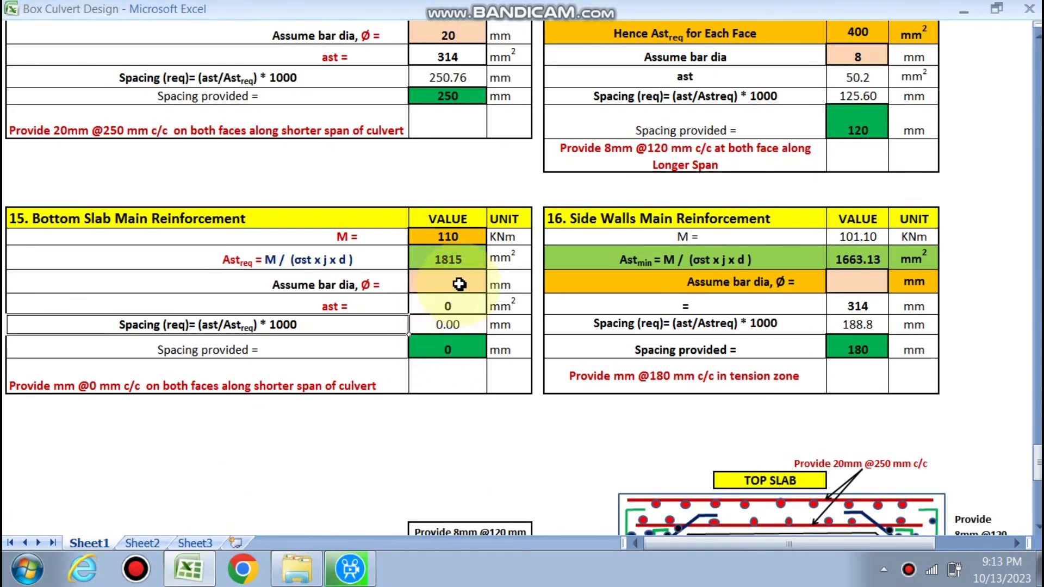
{"action": "left_click", "coordinate": [459, 284]}
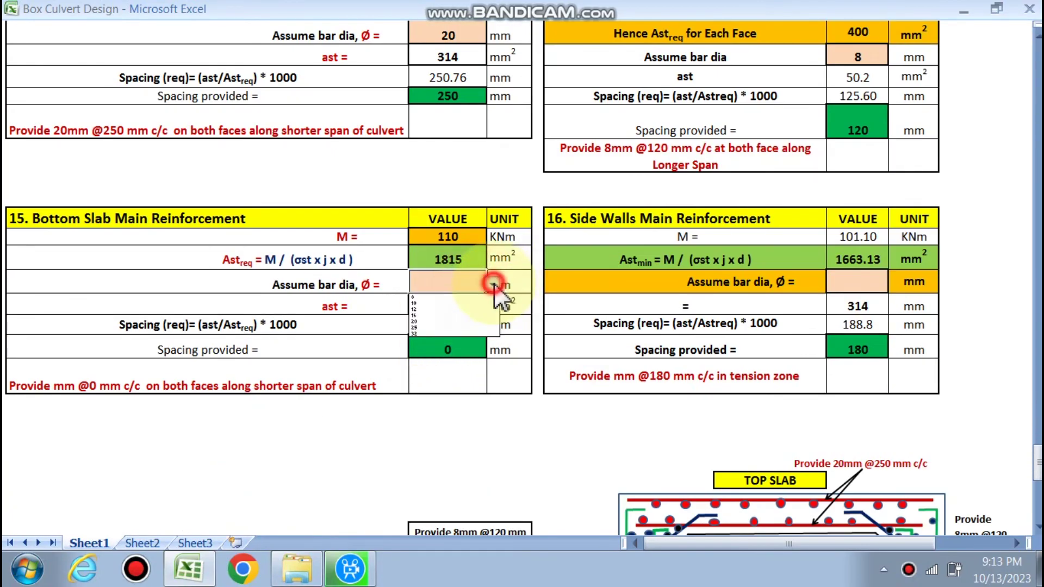
{"action": "left_click", "coordinate": [422, 322]}
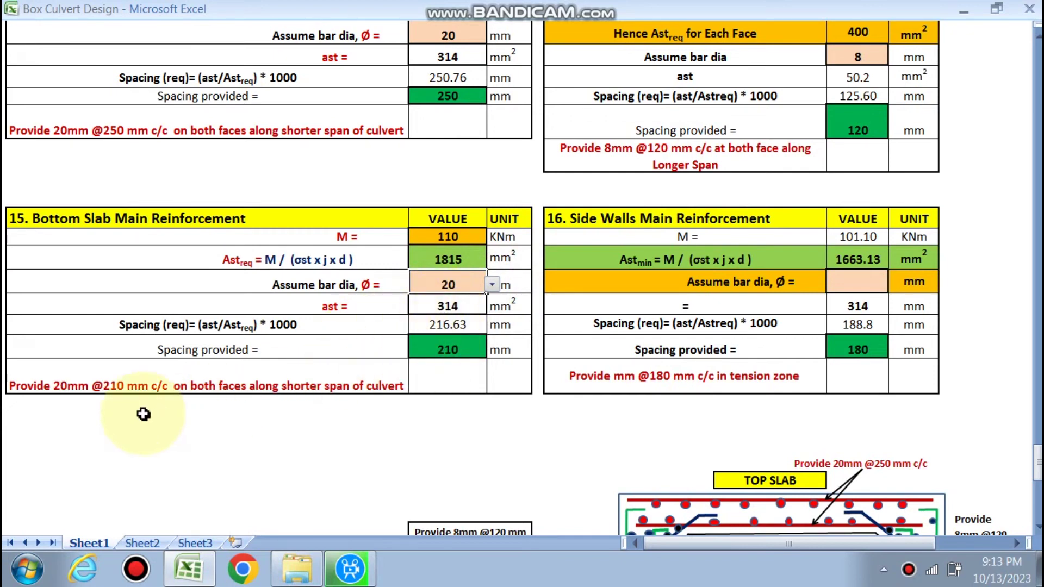
Set the assumed bar diameter for the side walls main reinforcement to 20 mm
{"action": "scroll", "coordinate": [163, 396], "scroll_direction": "down", "scroll_amount": 4}
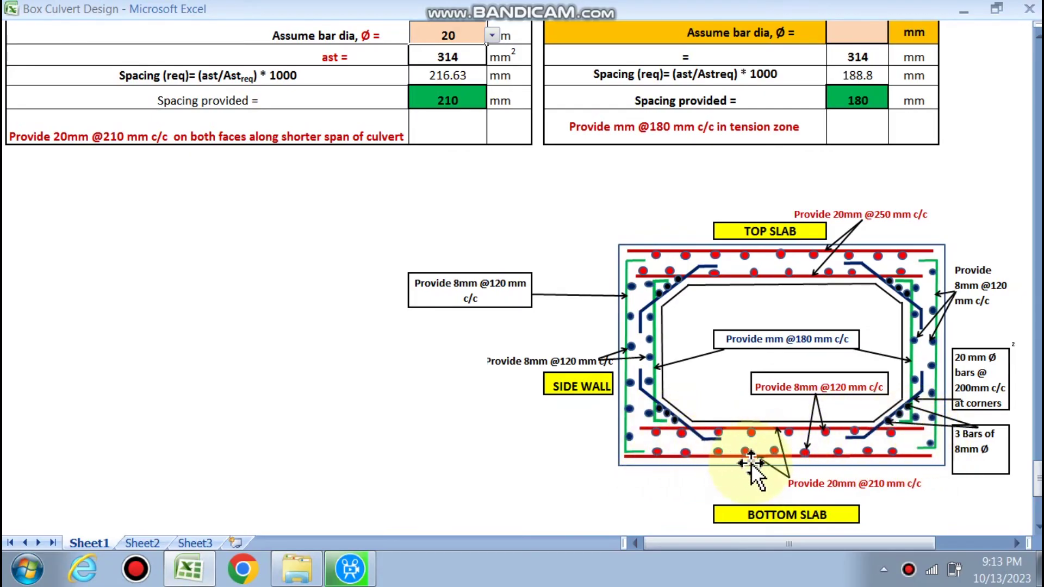
{"action": "scroll", "coordinate": [647, 311], "scroll_direction": "up", "scroll_amount": 3}
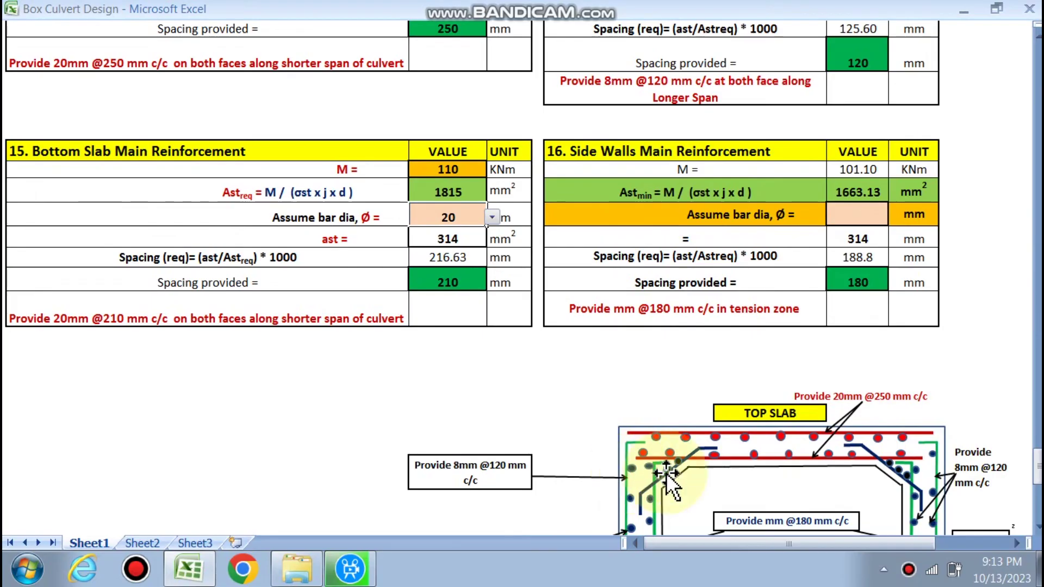
{"action": "scroll", "coordinate": [881, 468], "scroll_direction": "down", "scroll_amount": 3}
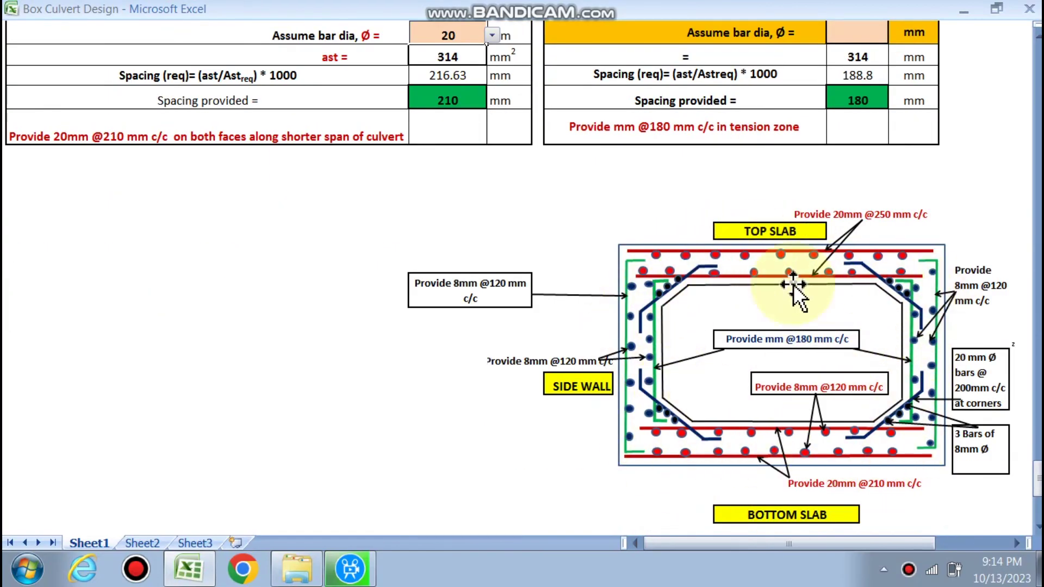
{"action": "scroll", "coordinate": [660, 450], "scroll_direction": "up", "scroll_amount": 3}
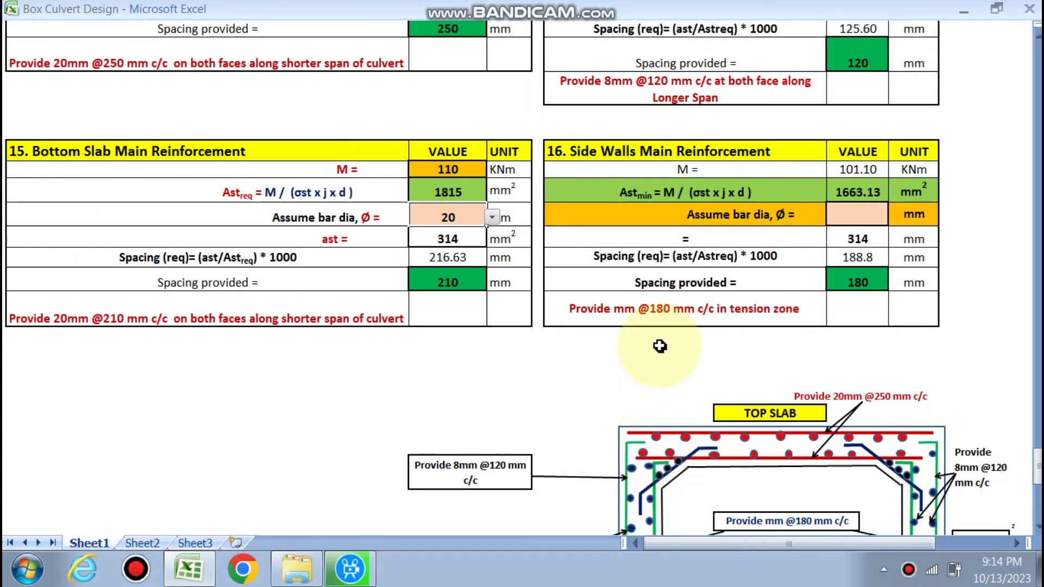
{"action": "scroll", "coordinate": [728, 396], "scroll_direction": "down", "scroll_amount": 3}
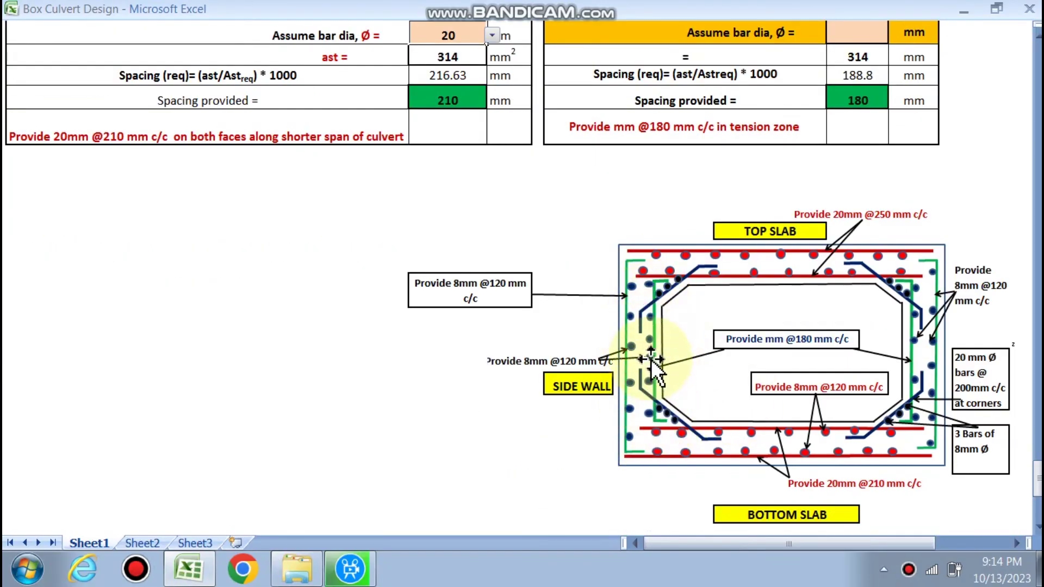
{"action": "scroll", "coordinate": [644, 413], "scroll_direction": "up", "scroll_amount": 2}
{"action": "left_click", "coordinate": [858, 147]}
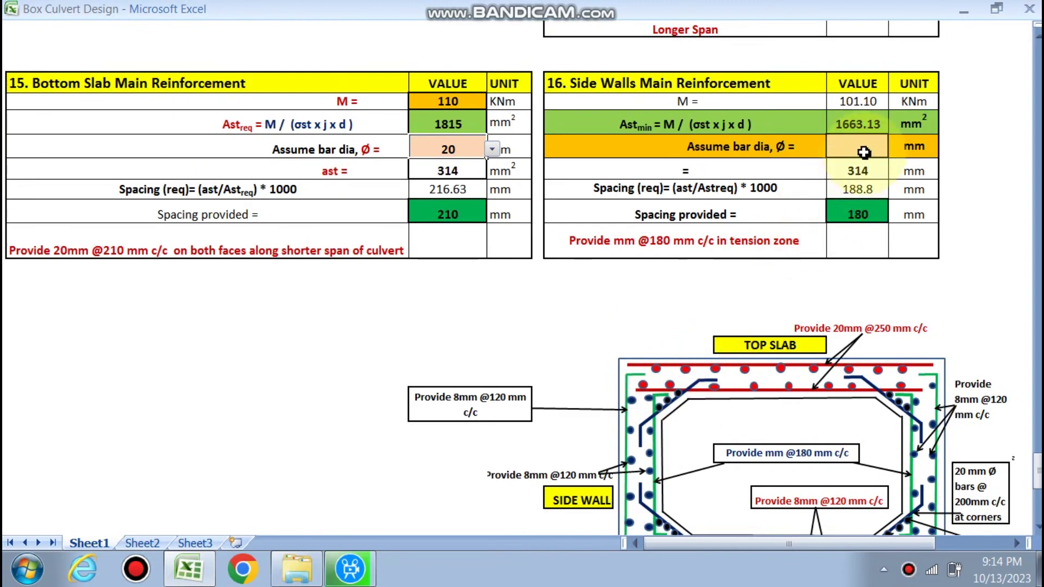
{"action": "left_click", "coordinate": [892, 146]}
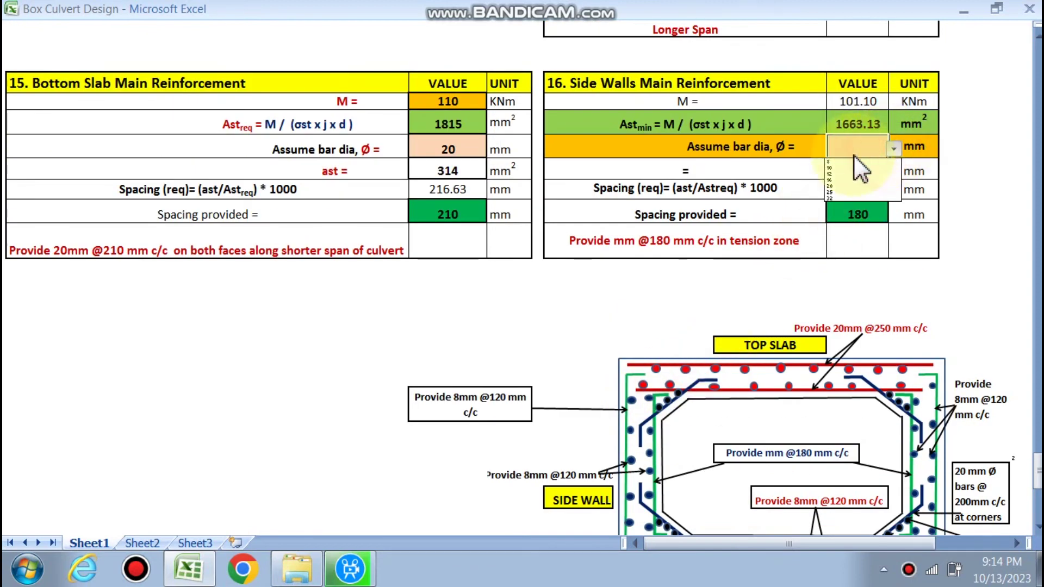
{"action": "left_click", "coordinate": [840, 185]}
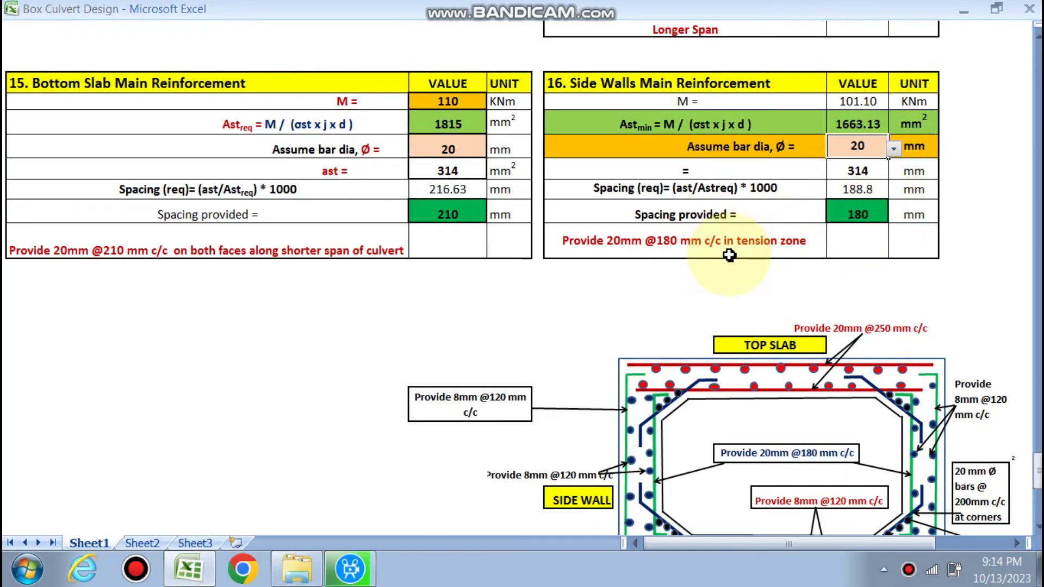
Review the reinforcement detailing drawing of the box culvert against the calculated slab, distribution and side wall bars
{"action": "scroll", "coordinate": [761, 326], "scroll_direction": "down", "scroll_amount": 1}
{"action": "scroll", "coordinate": [788, 424], "scroll_direction": "down", "scroll_amount": 2}
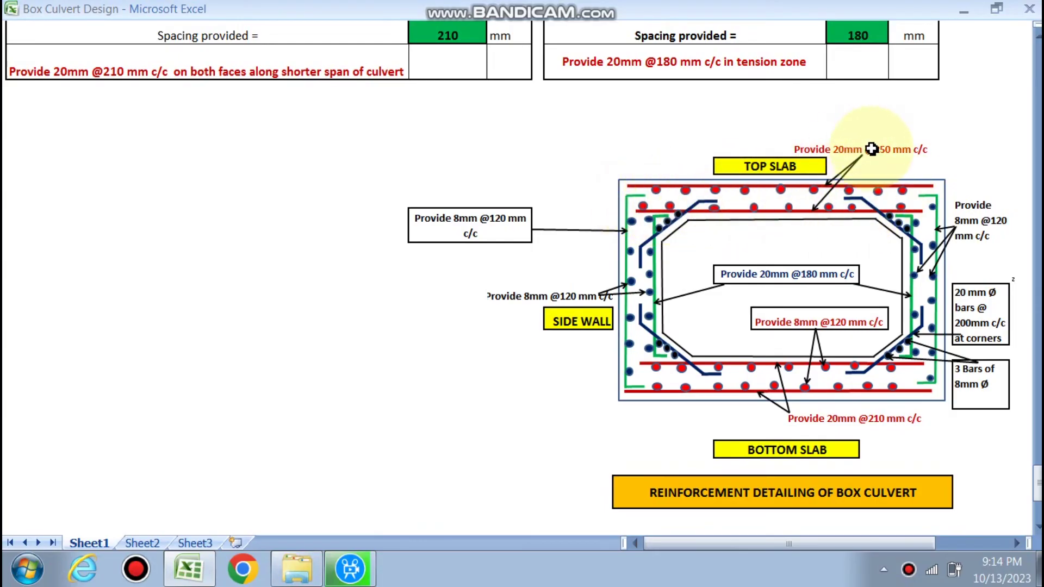
{"action": "scroll", "coordinate": [438, 168], "scroll_direction": "up", "scroll_amount": 7}
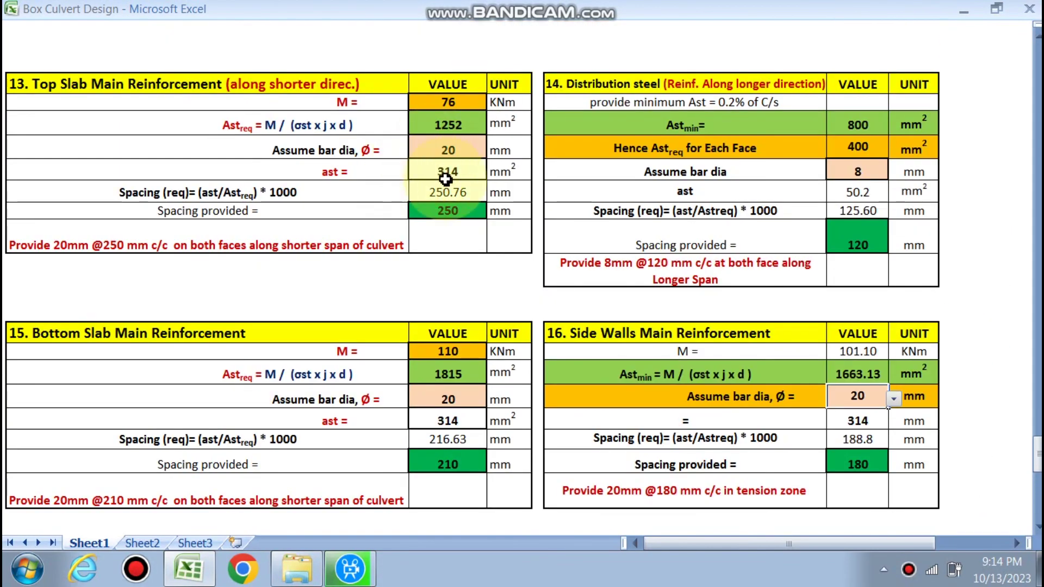
{"action": "scroll", "coordinate": [445, 211], "scroll_direction": "down", "scroll_amount": 7}
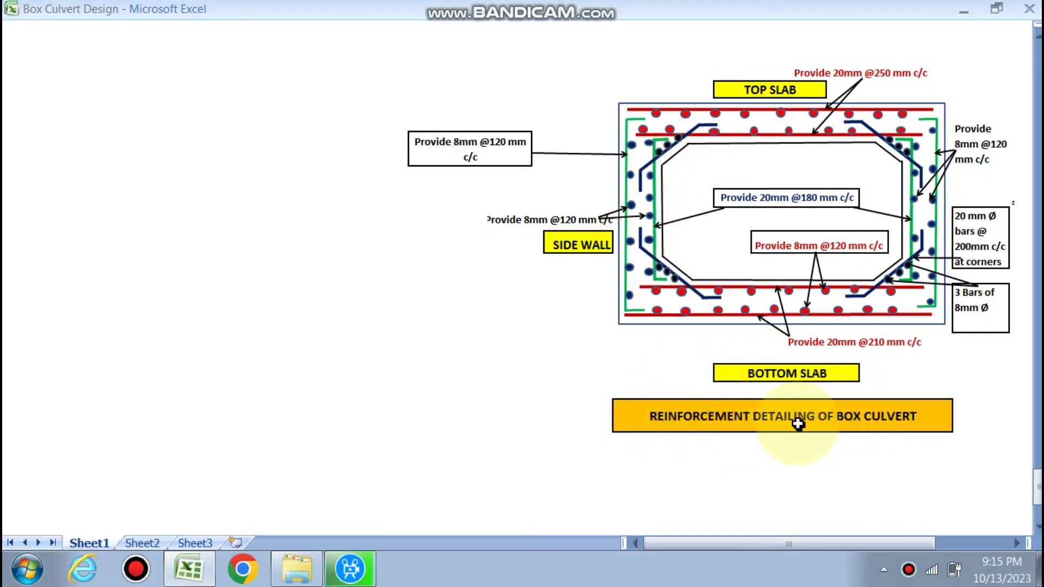
{"action": "scroll", "coordinate": [804, 319], "scroll_direction": "up", "scroll_amount": 2}
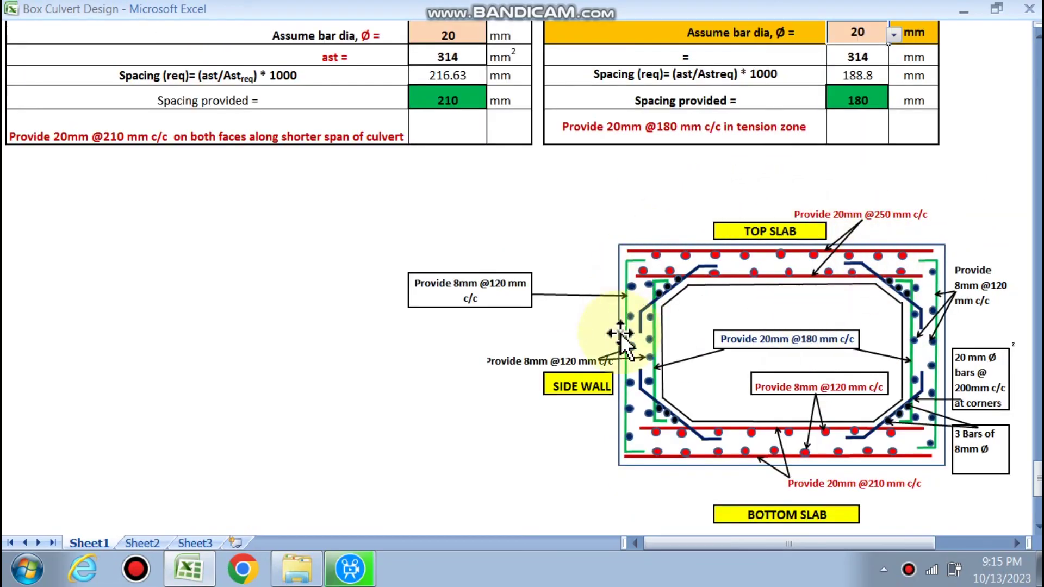
Set the inner length B of the box culvert to 3 m in the input data
{"action": "scroll", "coordinate": [417, 243], "scroll_direction": "up", "scroll_amount": 1}
{"action": "scroll", "coordinate": [417, 243], "scroll_direction": "up", "scroll_amount": 15}
{"action": "scroll", "coordinate": [417, 243], "scroll_direction": "up", "scroll_amount": 15}
{"action": "scroll", "coordinate": [417, 243], "scroll_direction": "up", "scroll_amount": 15}
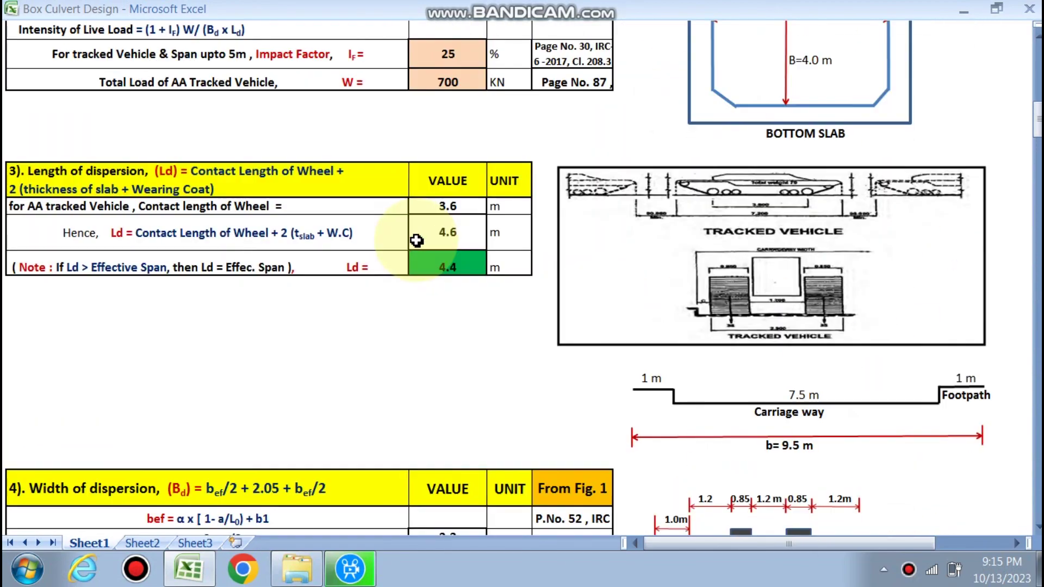
{"action": "scroll", "coordinate": [417, 241], "scroll_direction": "up", "scroll_amount": 10}
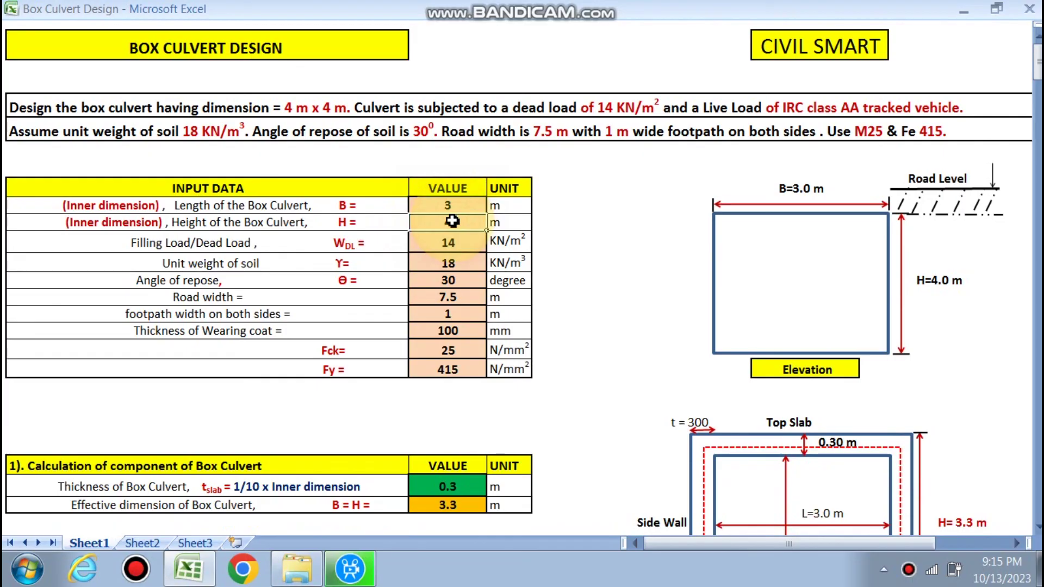
Examine the recalculated dispersion width, loading diagram, end moments, bending moments, reinforcement tables and detailing drawing for the changed culvert length
{"action": "scroll", "coordinate": [569, 243], "scroll_direction": "down", "scroll_amount": 20}
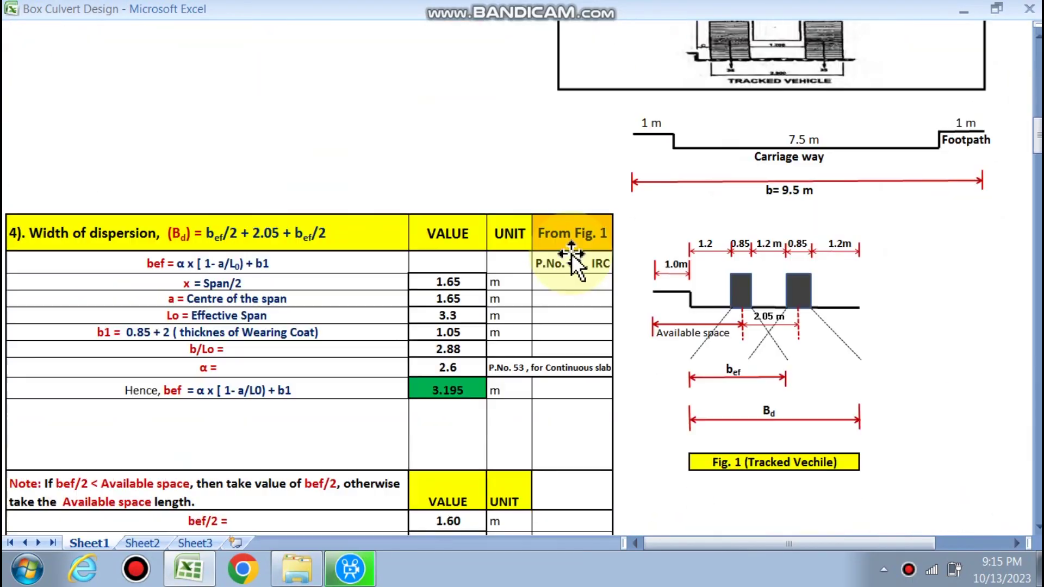
{"action": "scroll", "coordinate": [560, 261], "scroll_direction": "down", "scroll_amount": 10}
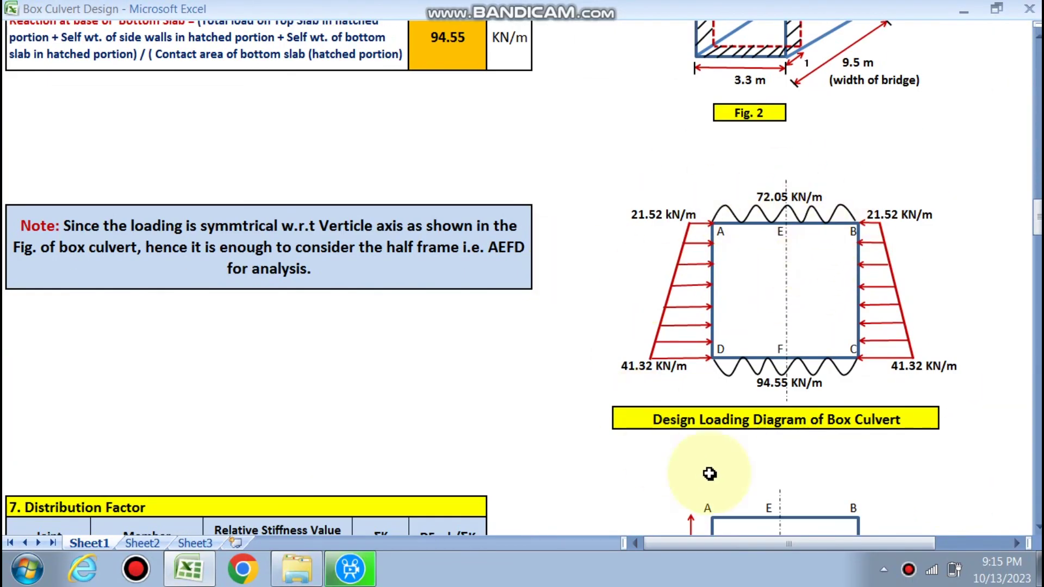
{"action": "scroll", "coordinate": [761, 342], "scroll_direction": "down", "scroll_amount": 10}
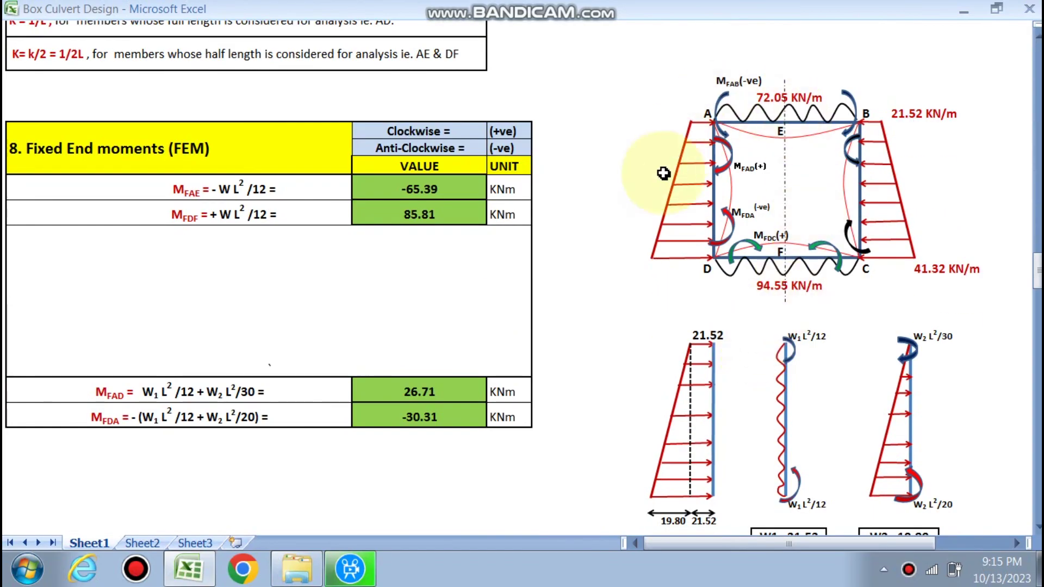
{"action": "scroll", "coordinate": [837, 256], "scroll_direction": "down", "scroll_amount": 11}
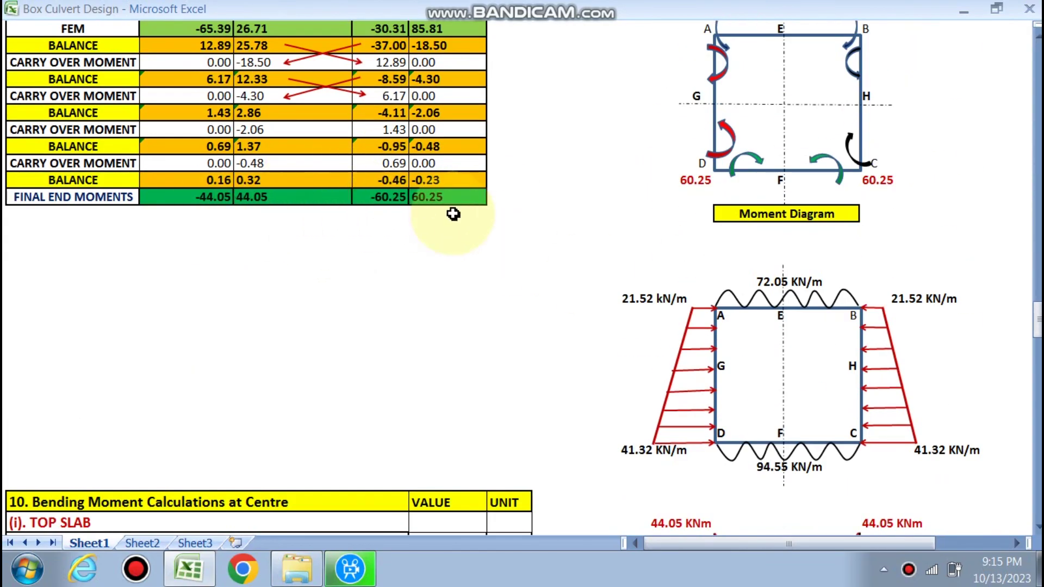
{"action": "scroll", "coordinate": [472, 233], "scroll_direction": "down", "scroll_amount": 4}
{"action": "scroll", "coordinate": [505, 304], "scroll_direction": "down", "scroll_amount": 3}
{"action": "scroll", "coordinate": [426, 316], "scroll_direction": "down", "scroll_amount": 11}
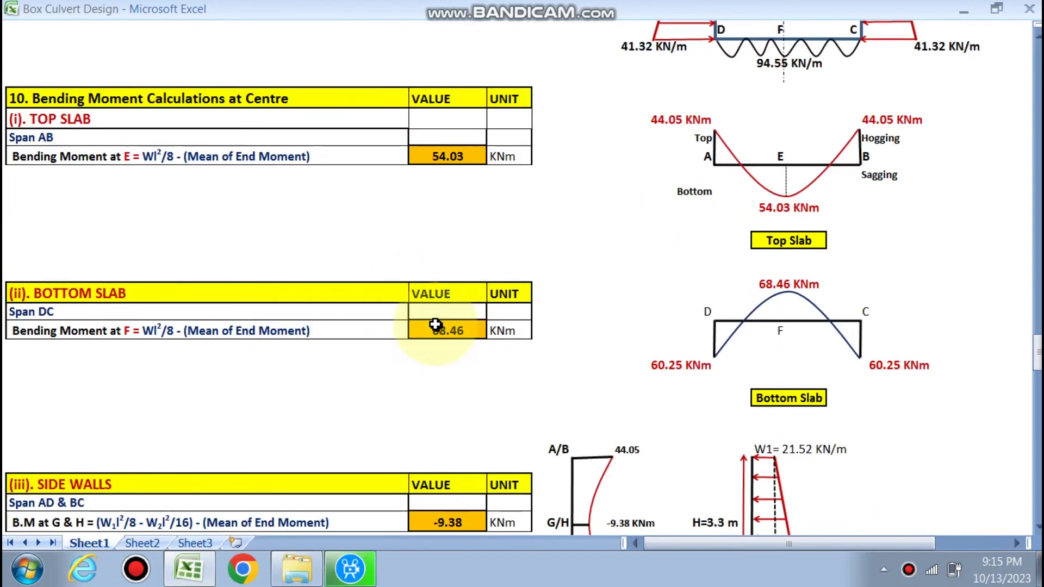
{"action": "scroll", "coordinate": [433, 323], "scroll_direction": "down", "scroll_amount": 12}
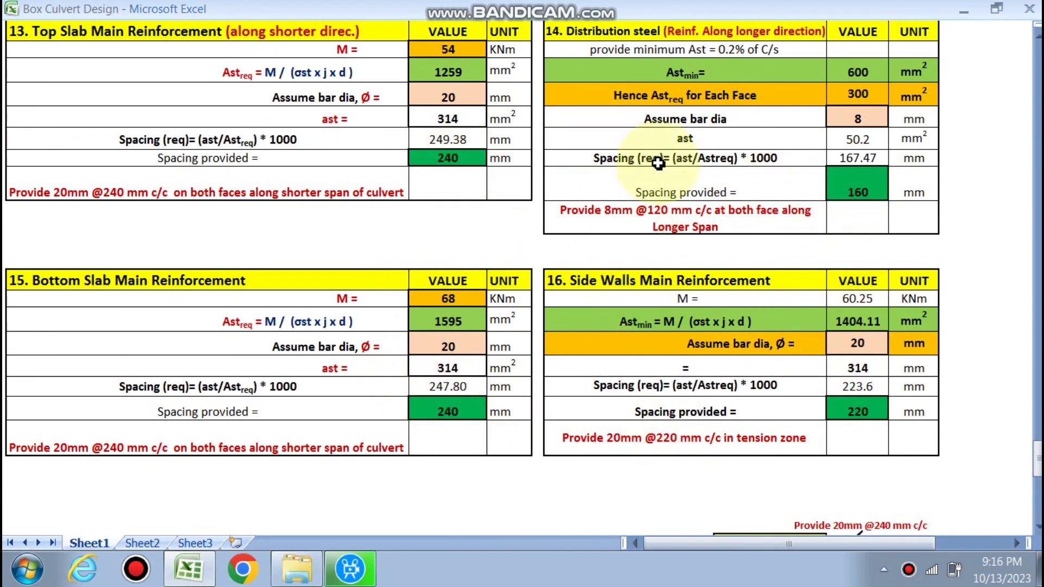
{"action": "scroll", "coordinate": [658, 179], "scroll_direction": "down", "scroll_amount": 6}
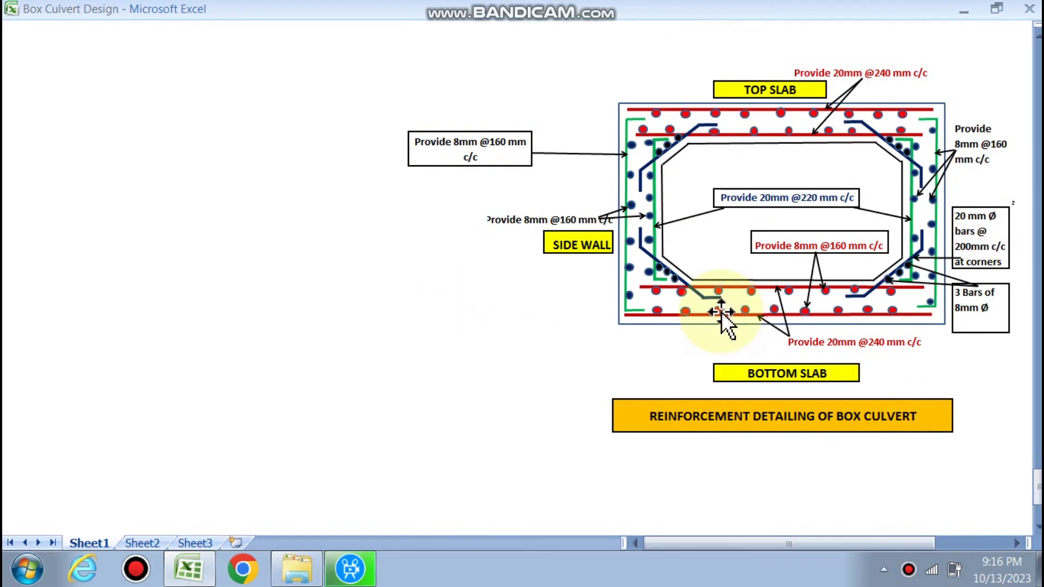
{"action": "scroll", "coordinate": [721, 311], "scroll_direction": "up", "scroll_amount": 8}
{"action": "scroll", "coordinate": [721, 312], "scroll_direction": "up", "scroll_amount": 20}
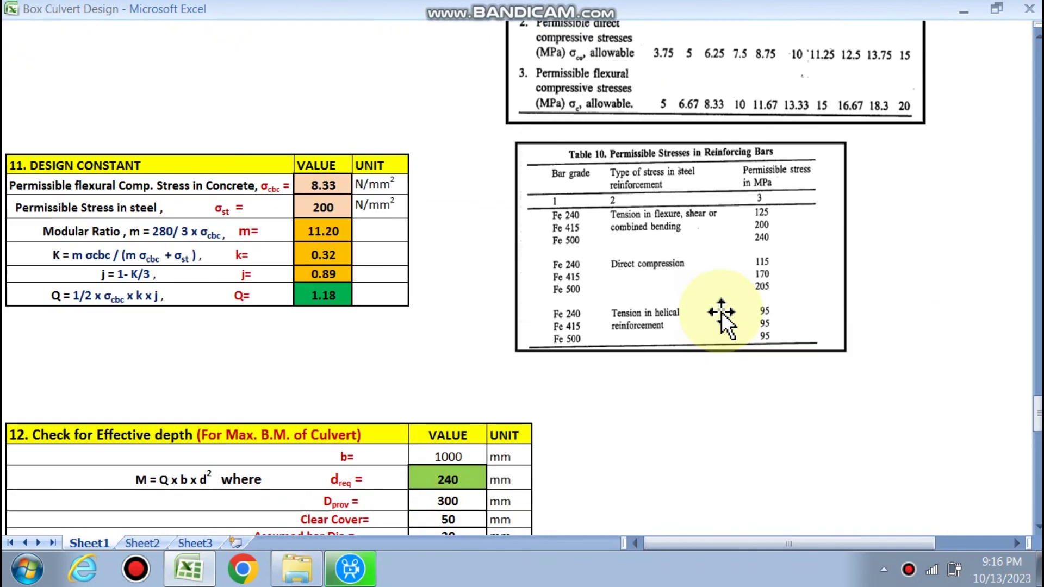
{"action": "scroll", "coordinate": [721, 310], "scroll_direction": "up", "scroll_amount": 8}
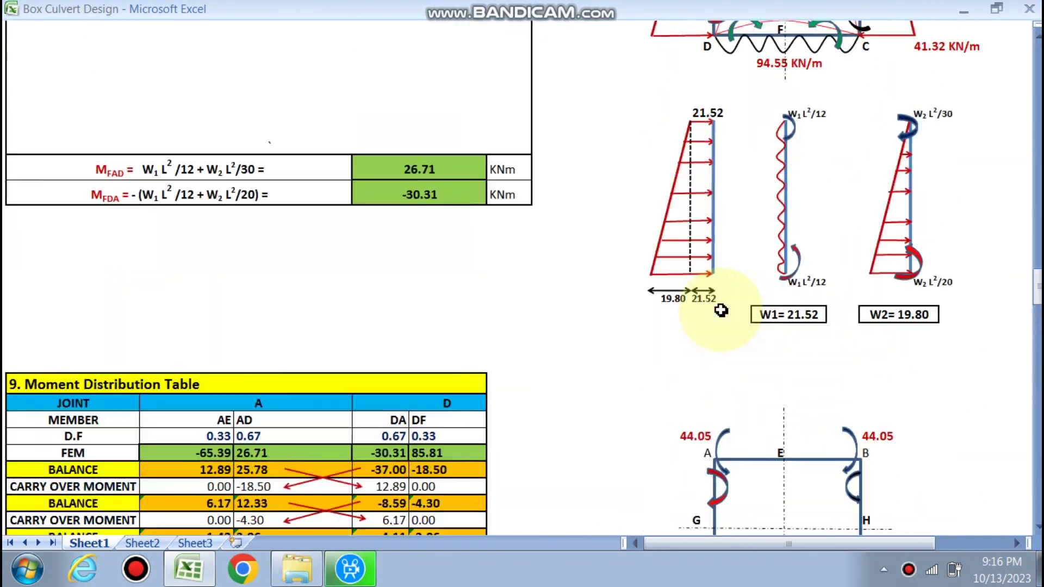